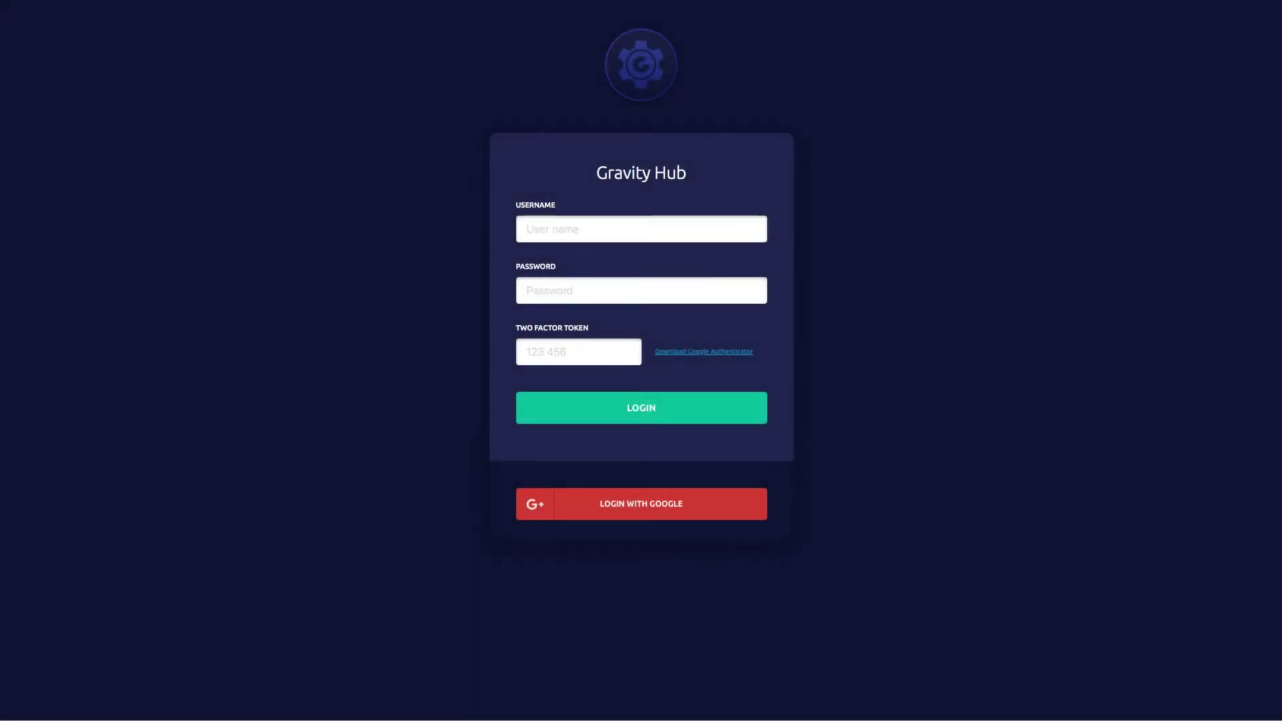
Log in to Gravity Hub with the listed Google account.
{"action": "left_click", "coordinate": [658, 513]}
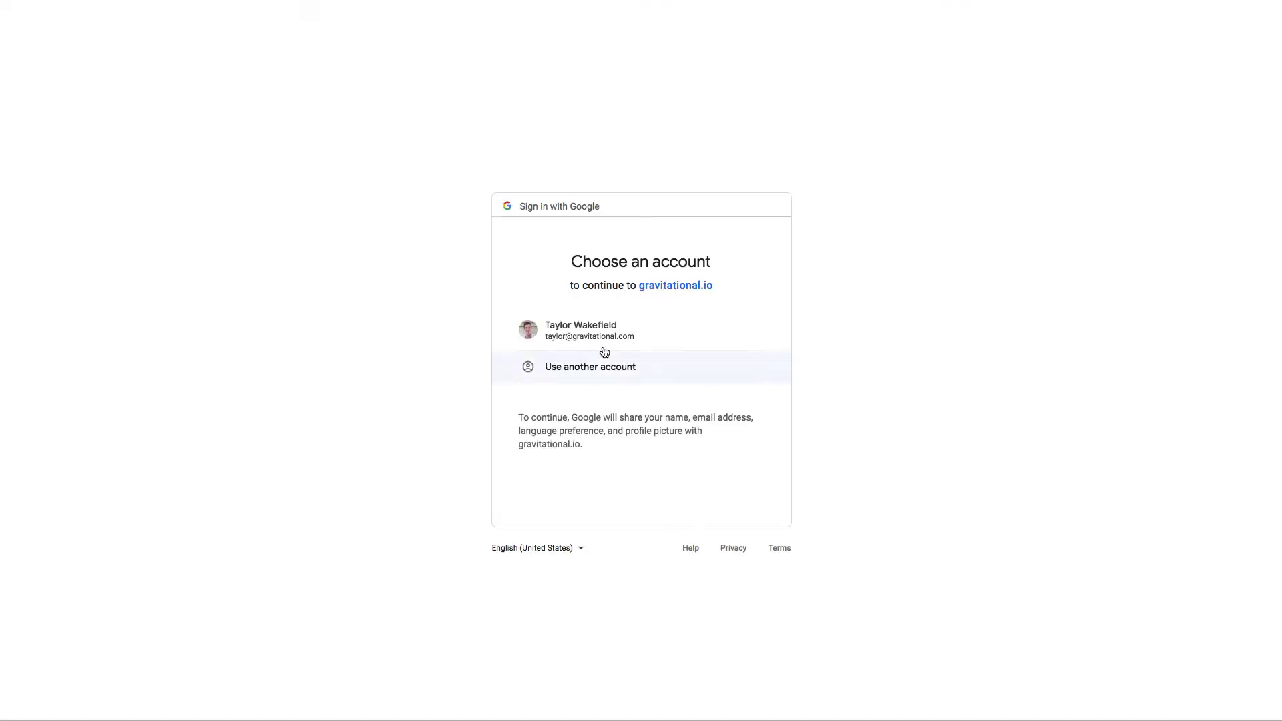
{"action": "left_click", "coordinate": [595, 330]}
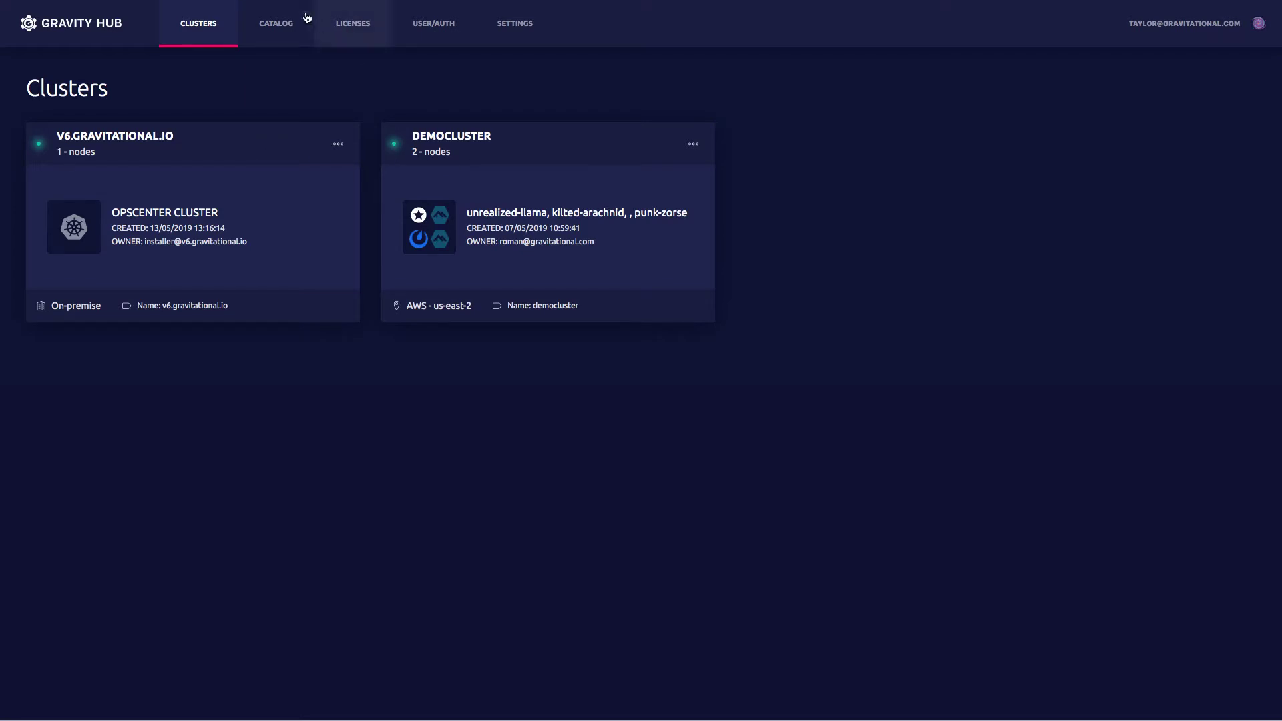
Look through the hub's image catalog, license generator and user list.
{"action": "left_click", "coordinate": [276, 31]}
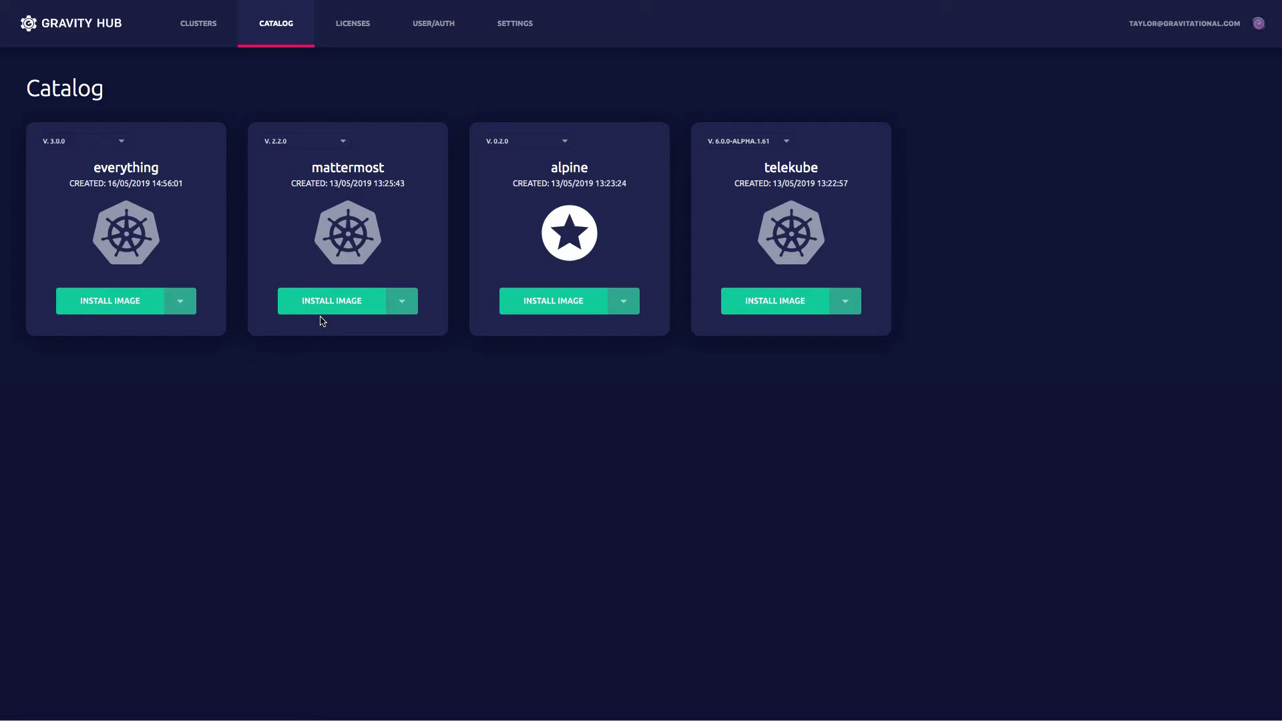
{"action": "left_click", "coordinate": [366, 42]}
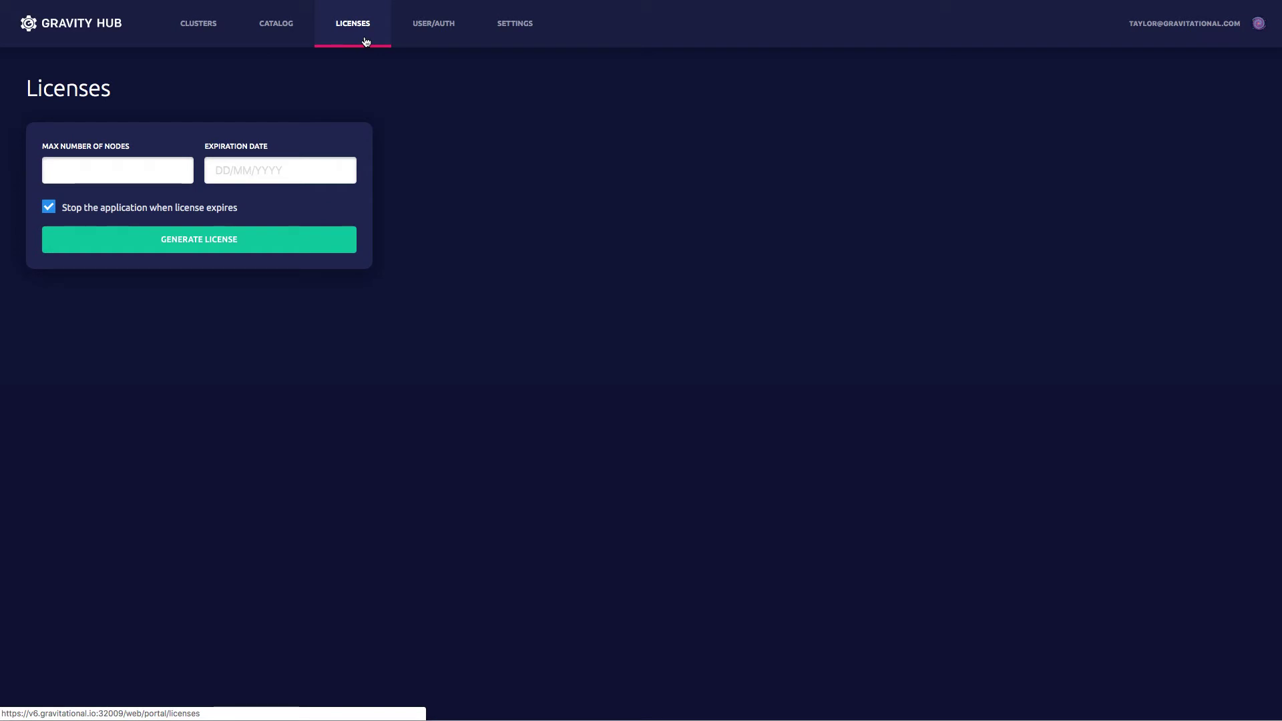
{"action": "left_click", "coordinate": [436, 33]}
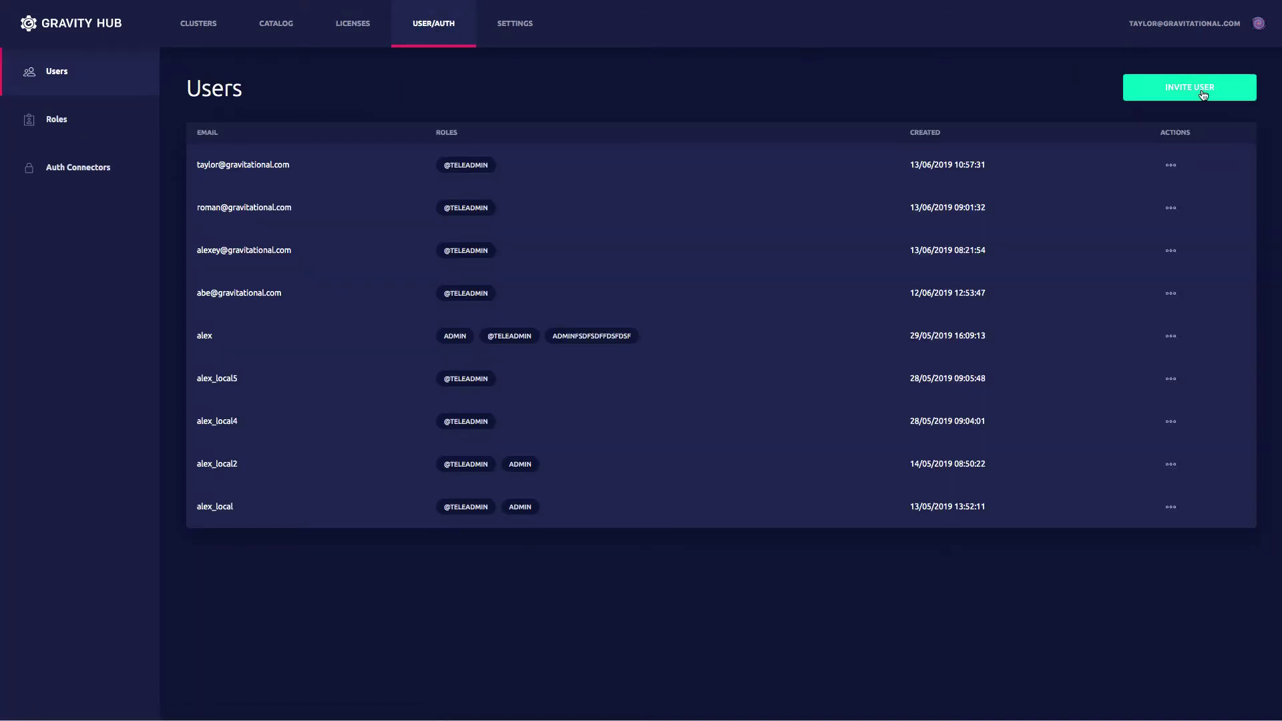
View the template for a new GitHub authentication connector and cancel without saving it.
{"action": "left_click", "coordinate": [111, 165]}
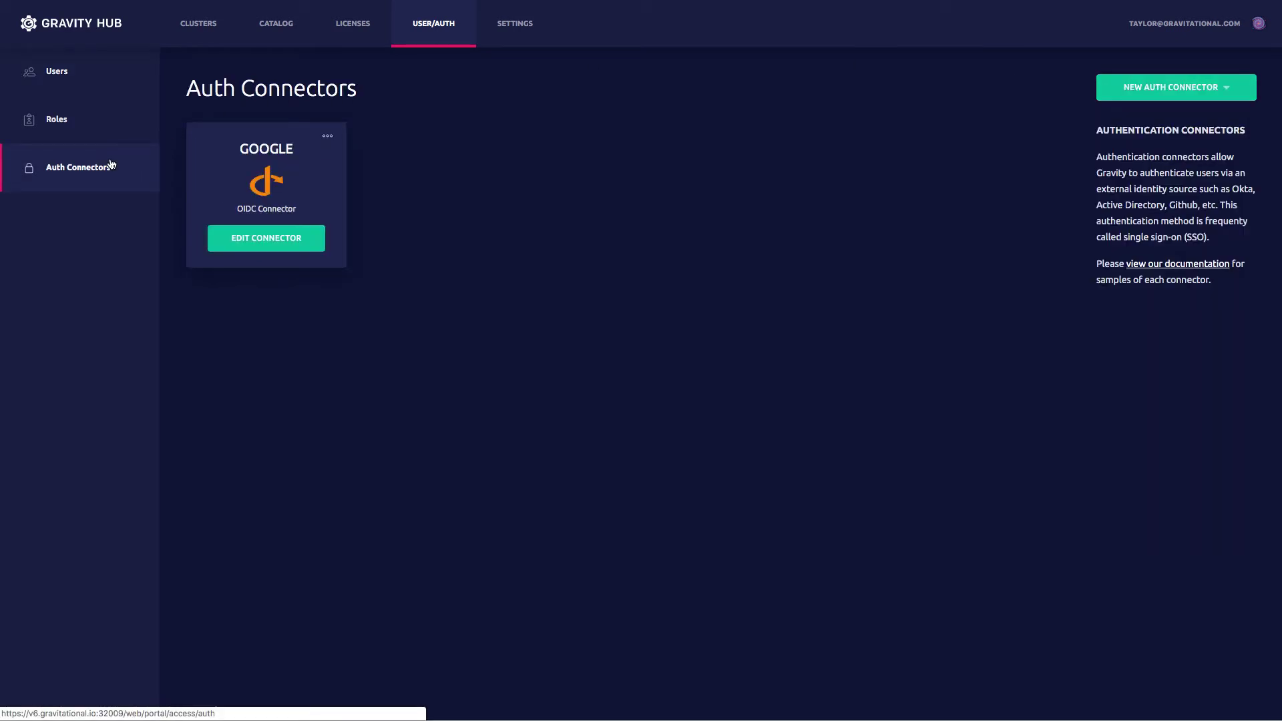
{"action": "left_click", "coordinate": [1229, 94]}
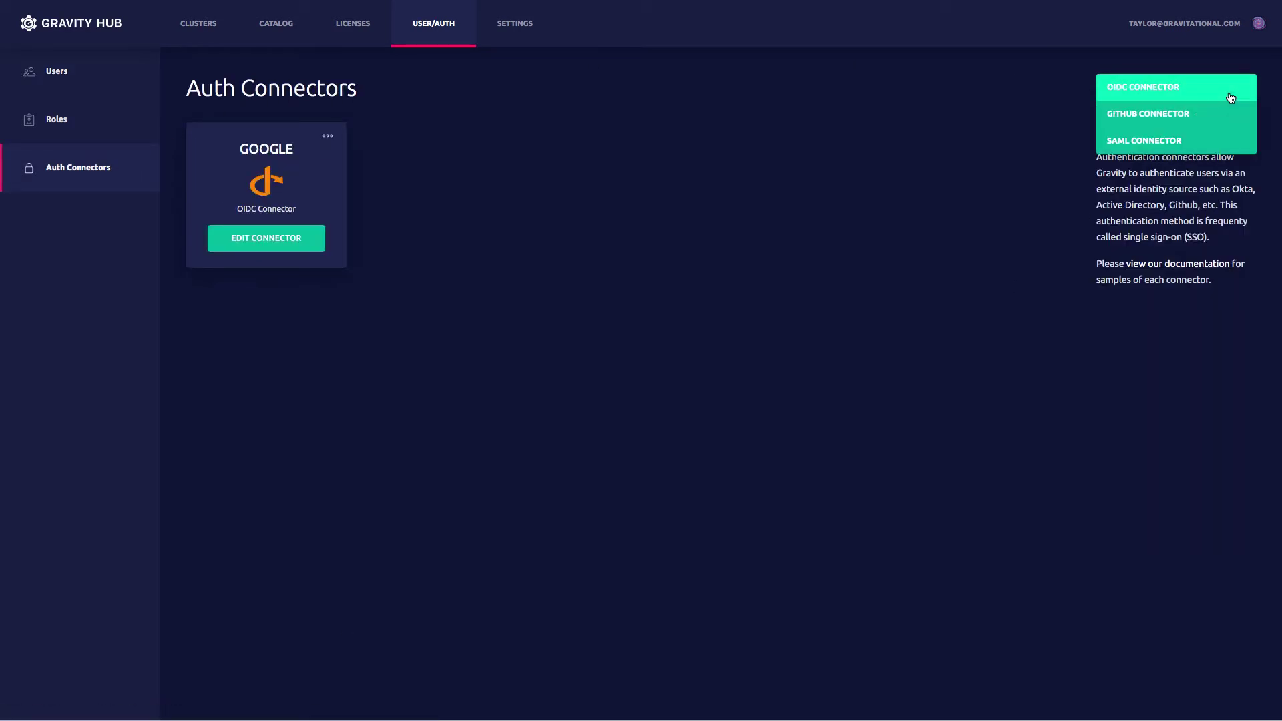
{"action": "left_click", "coordinate": [1191, 127]}
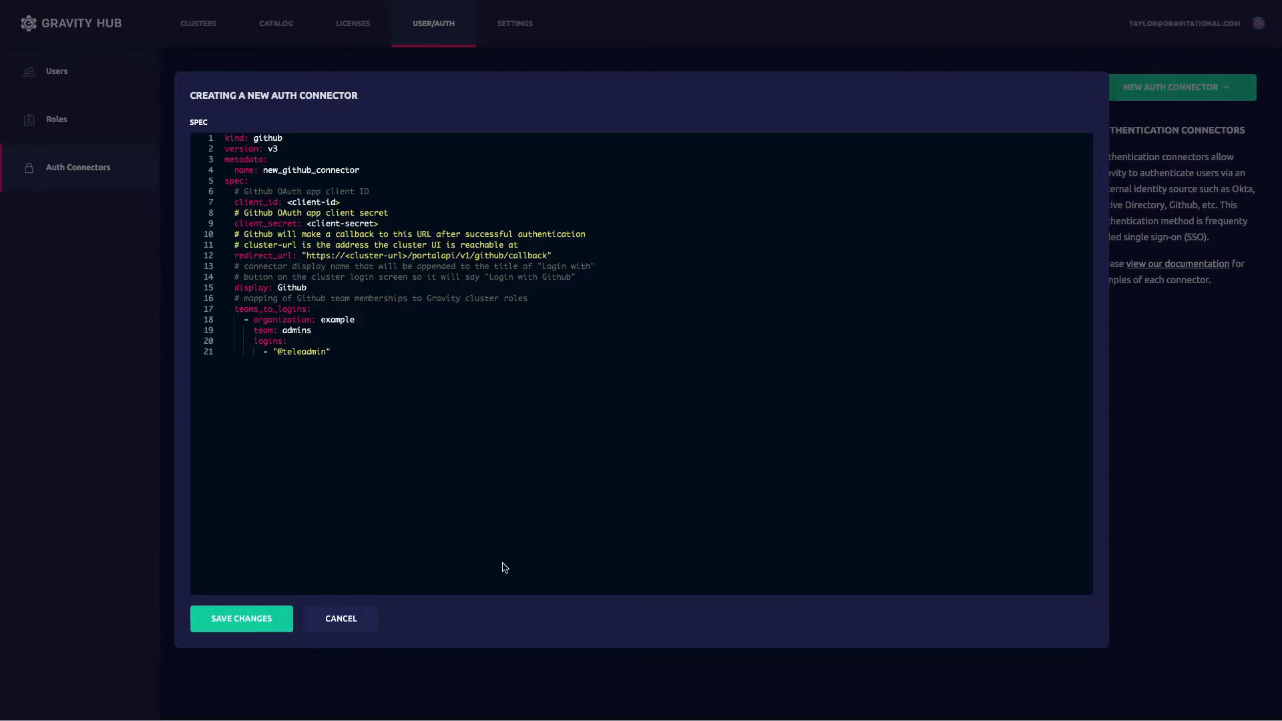
{"action": "left_click", "coordinate": [334, 619]}
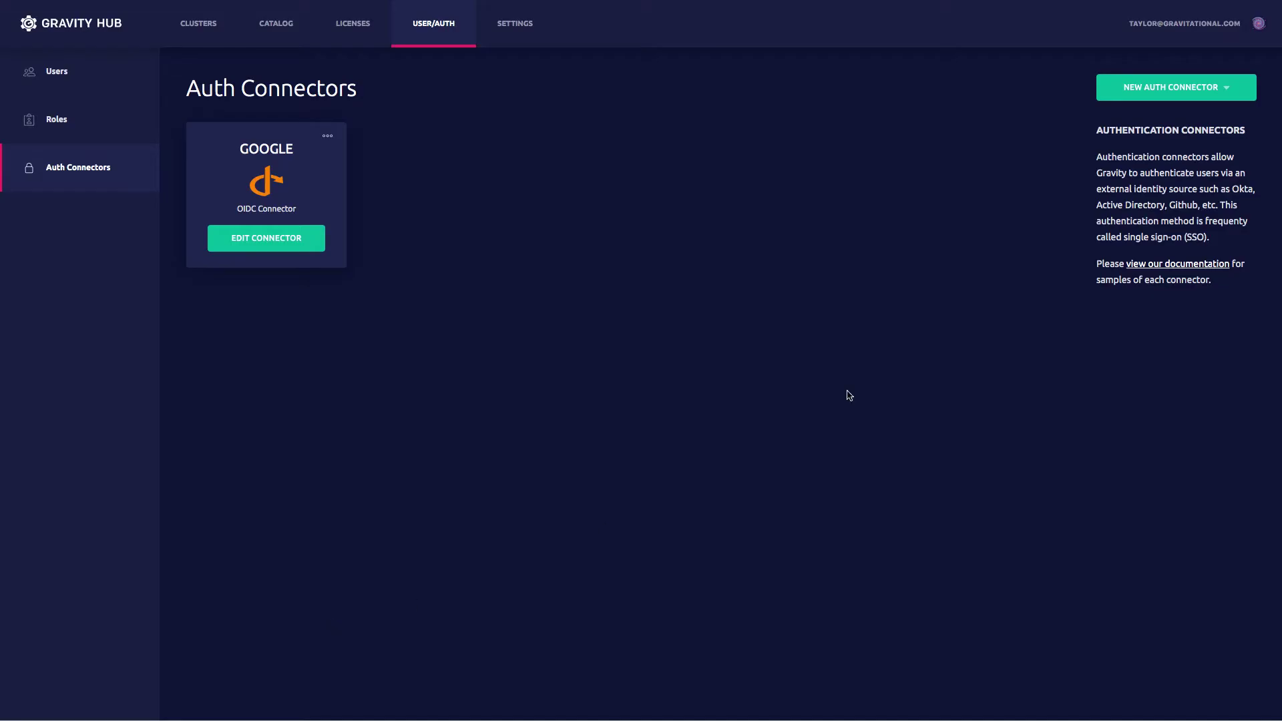
View the template for a new SAML authentication connector and cancel without saving it.
{"action": "left_click", "coordinate": [1190, 88]}
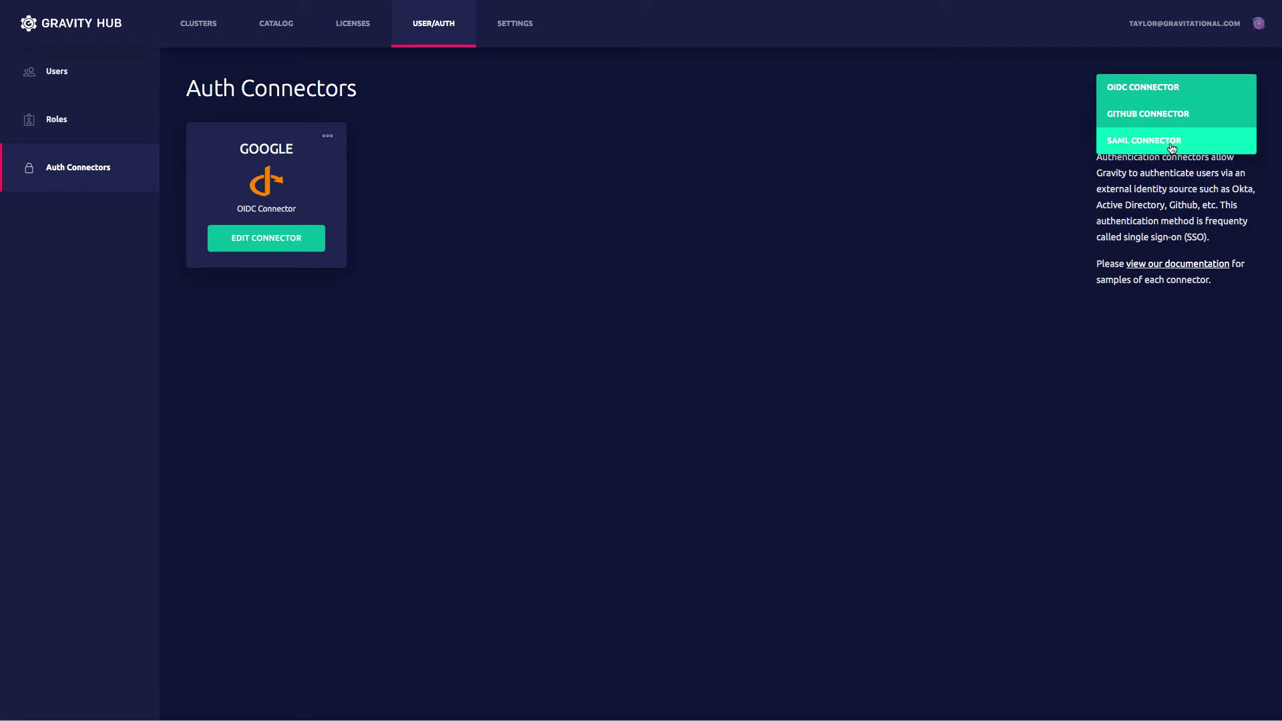
{"action": "left_click", "coordinate": [1171, 143]}
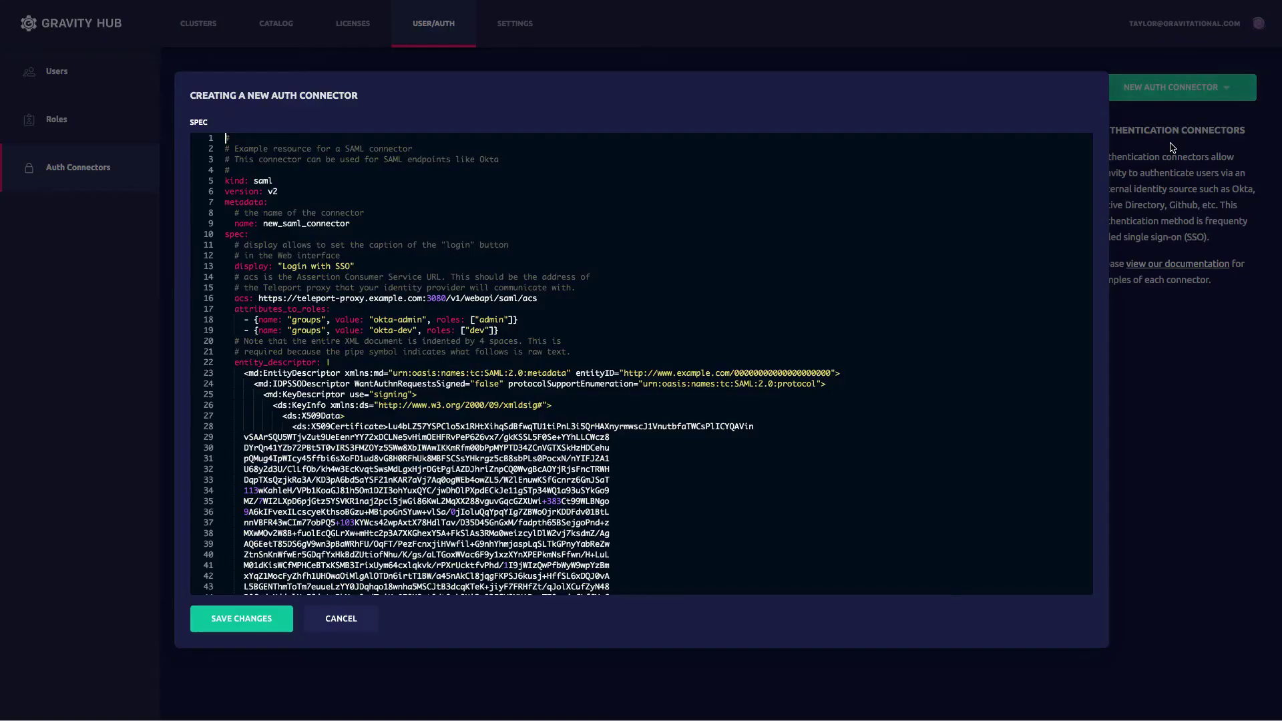
{"action": "left_click", "coordinate": [346, 621]}
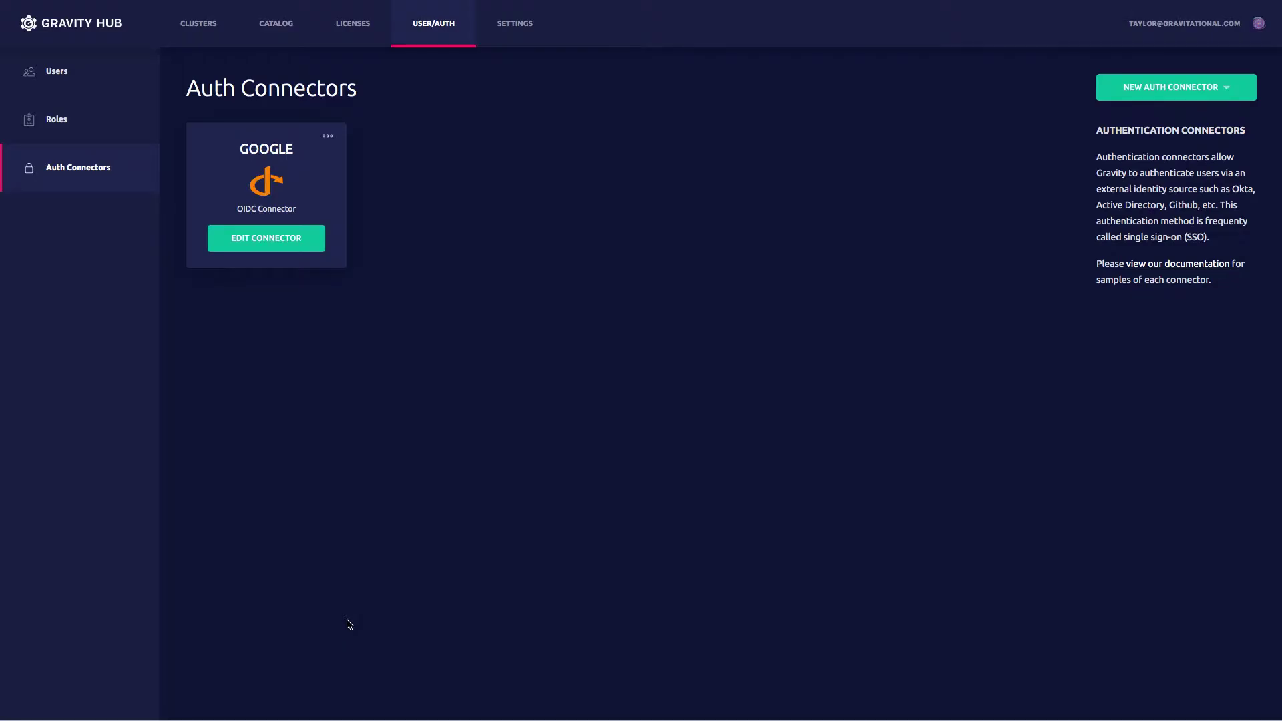
Check the hub's HTTPS certificate settings and return to the clusters overview.
{"action": "left_click", "coordinate": [517, 26]}
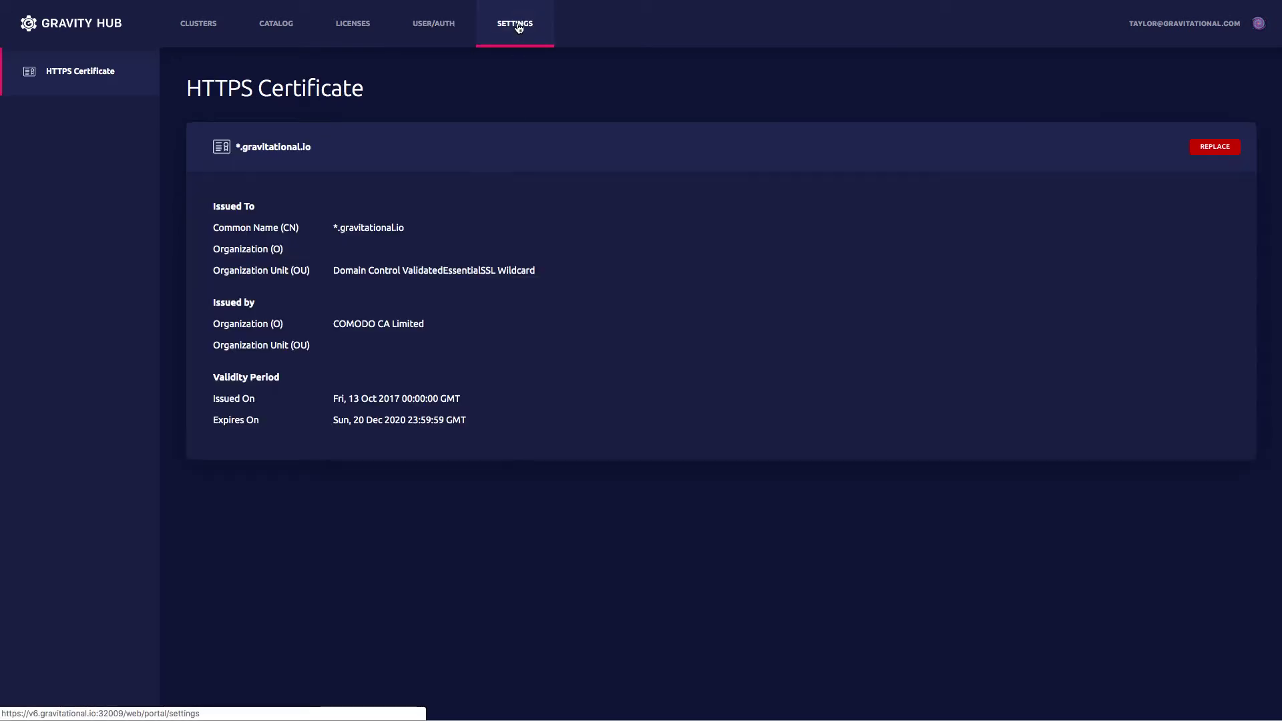
{"action": "left_click", "coordinate": [212, 31]}
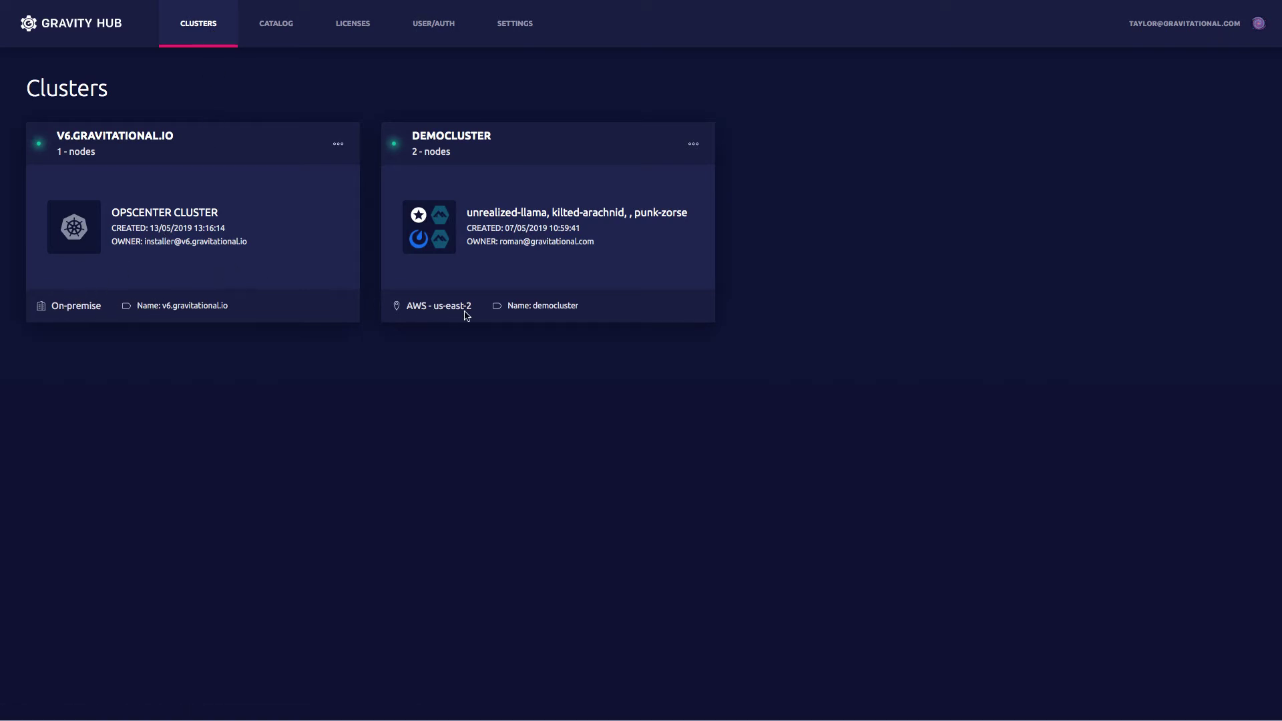
Open the v6.gravitational.io cluster and review the usage, audit logs, operations and installed applications on its dashboard.
{"action": "left_click", "coordinate": [338, 144]}
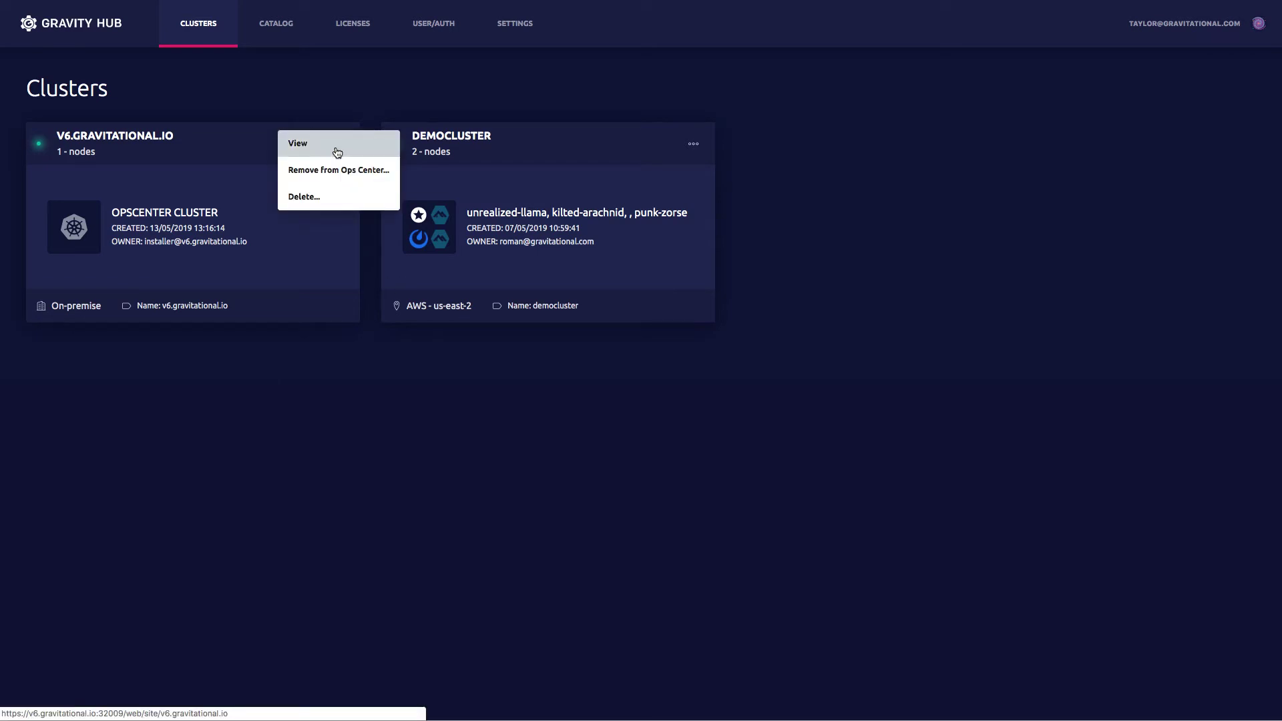
{"action": "left_click", "coordinate": [337, 153]}
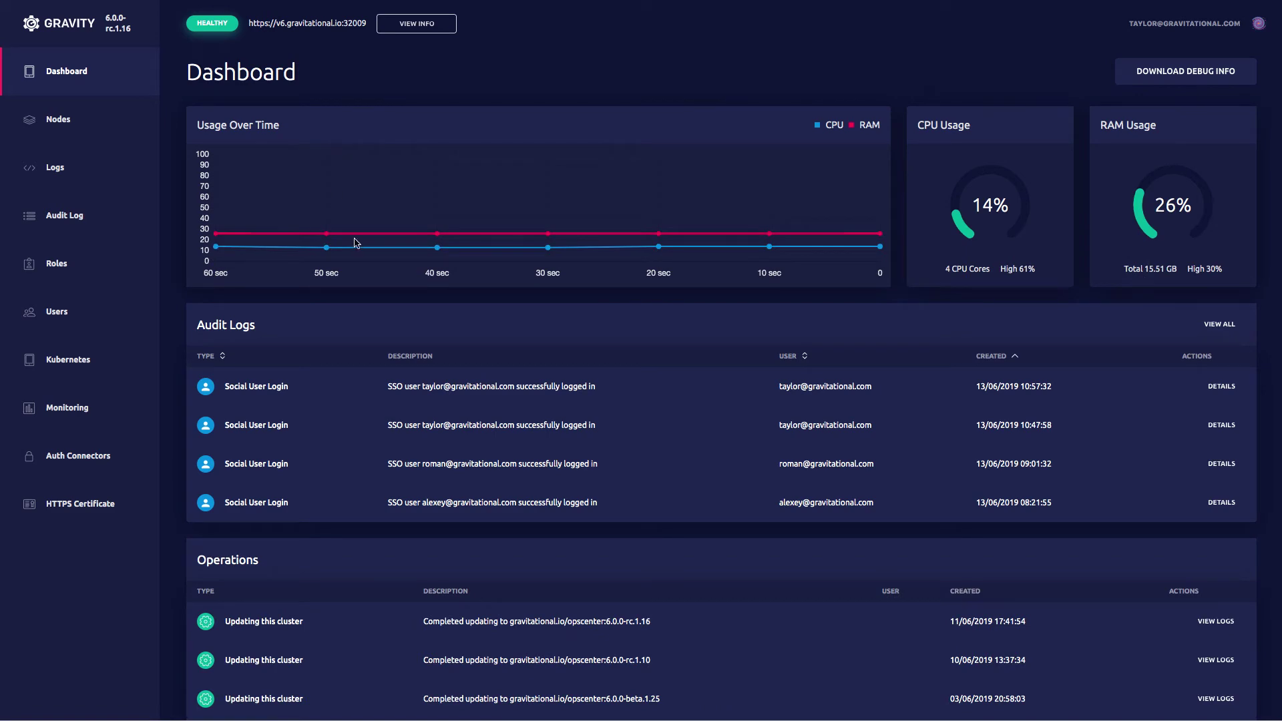
{"action": "scroll", "coordinate": [558, 337], "scroll_direction": "down", "scroll_amount": 1}
{"action": "scroll", "coordinate": [557, 336], "scroll_direction": "down", "scroll_amount": 3}
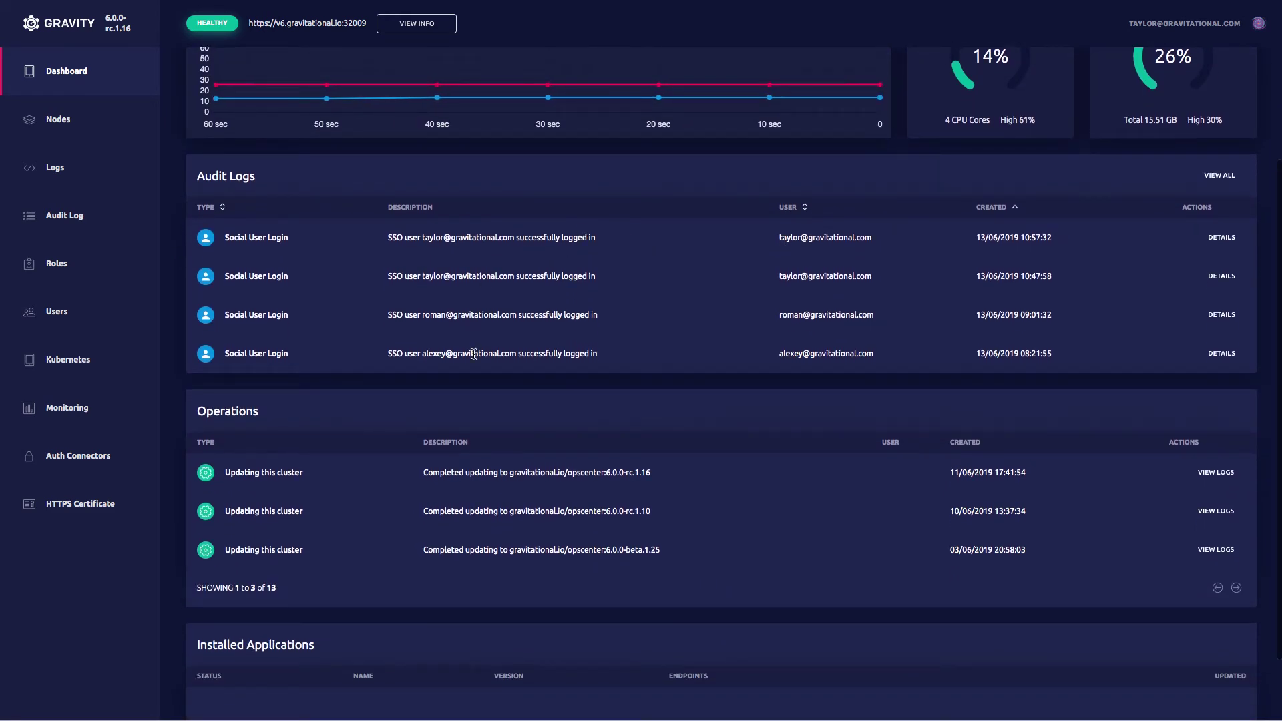
{"action": "scroll", "coordinate": [474, 354], "scroll_direction": "down", "scroll_amount": 2}
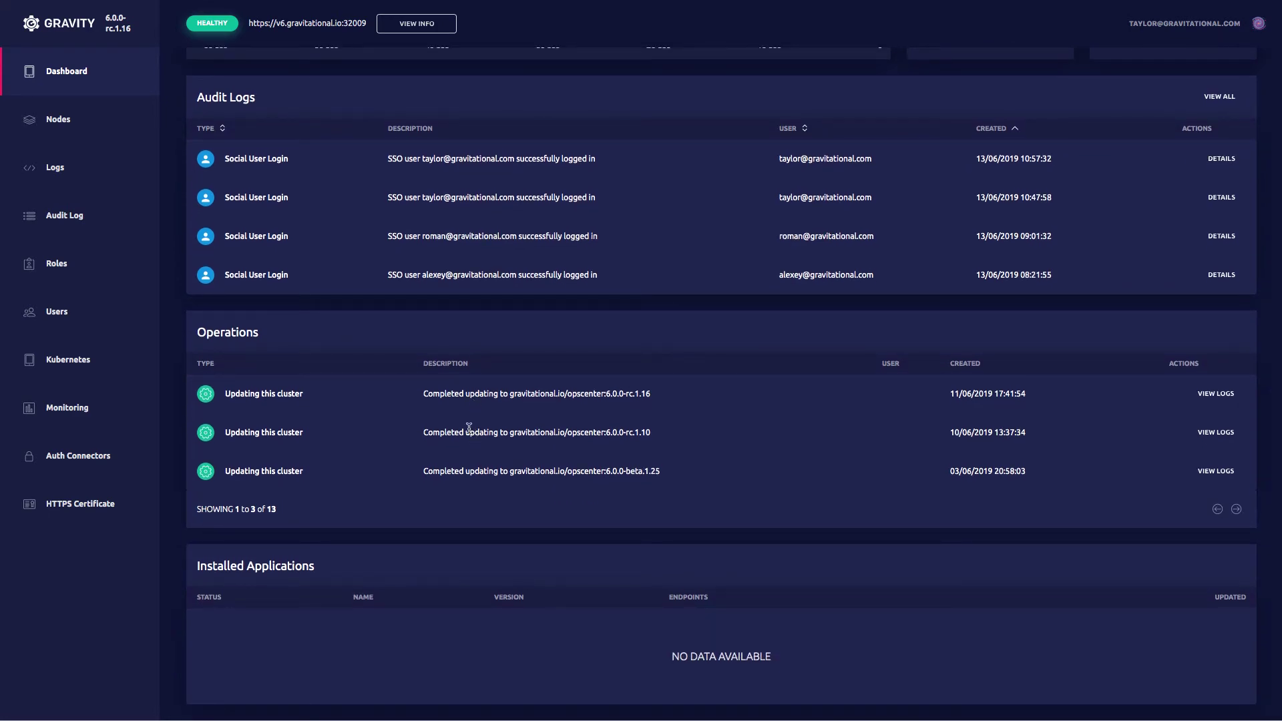
{"action": "scroll", "coordinate": [487, 484], "scroll_direction": "up", "scroll_amount": 6}
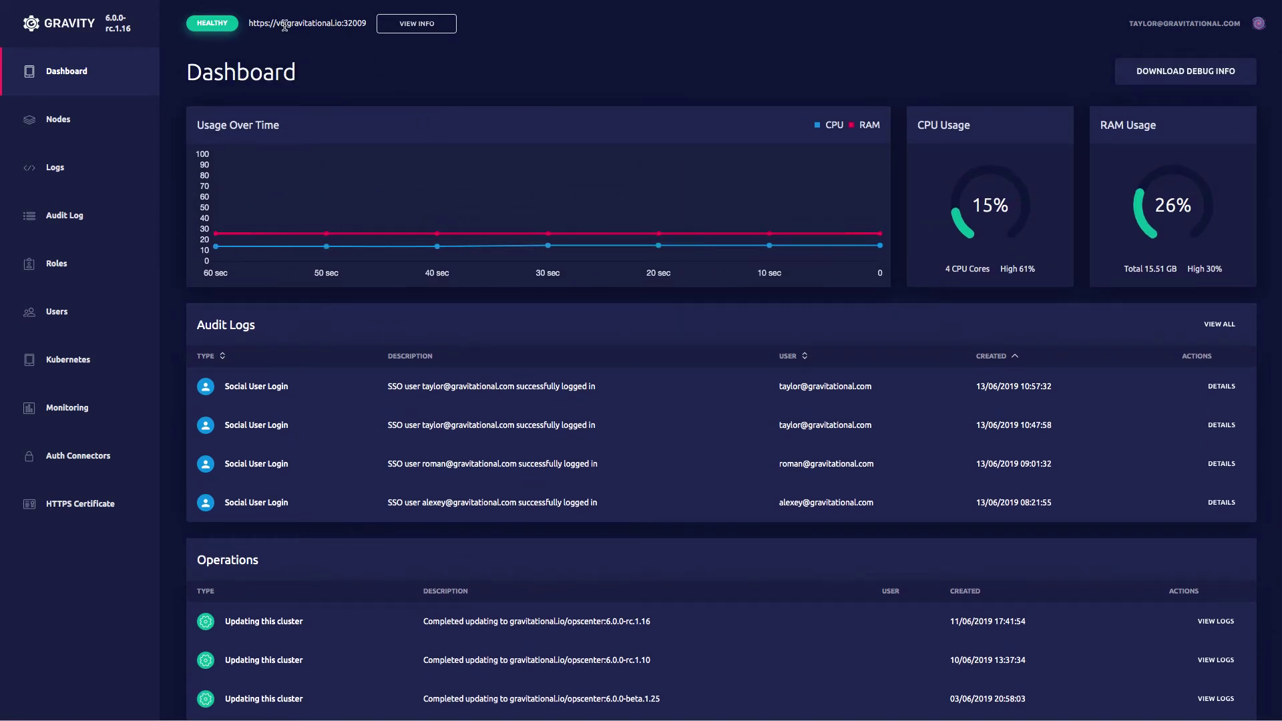
Open a terminal session as root on the cluster's only node.
{"action": "left_click", "coordinate": [60, 120]}
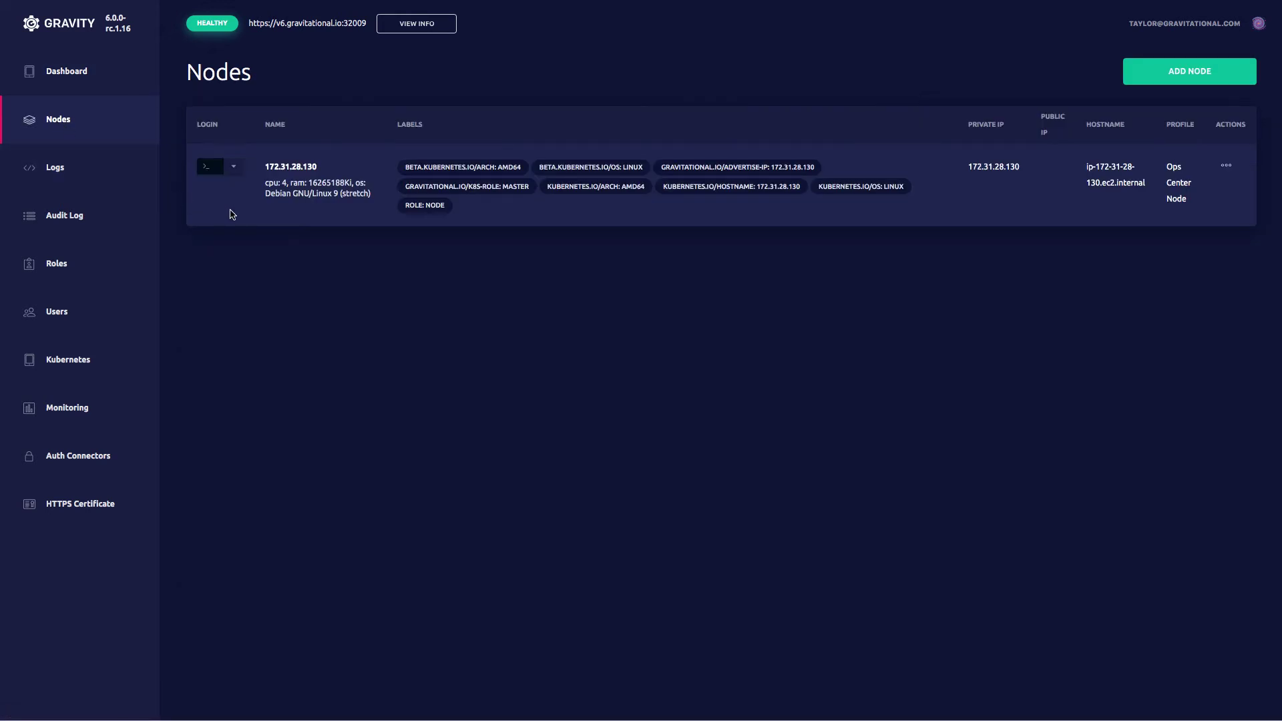
{"action": "left_click", "coordinate": [210, 171]}
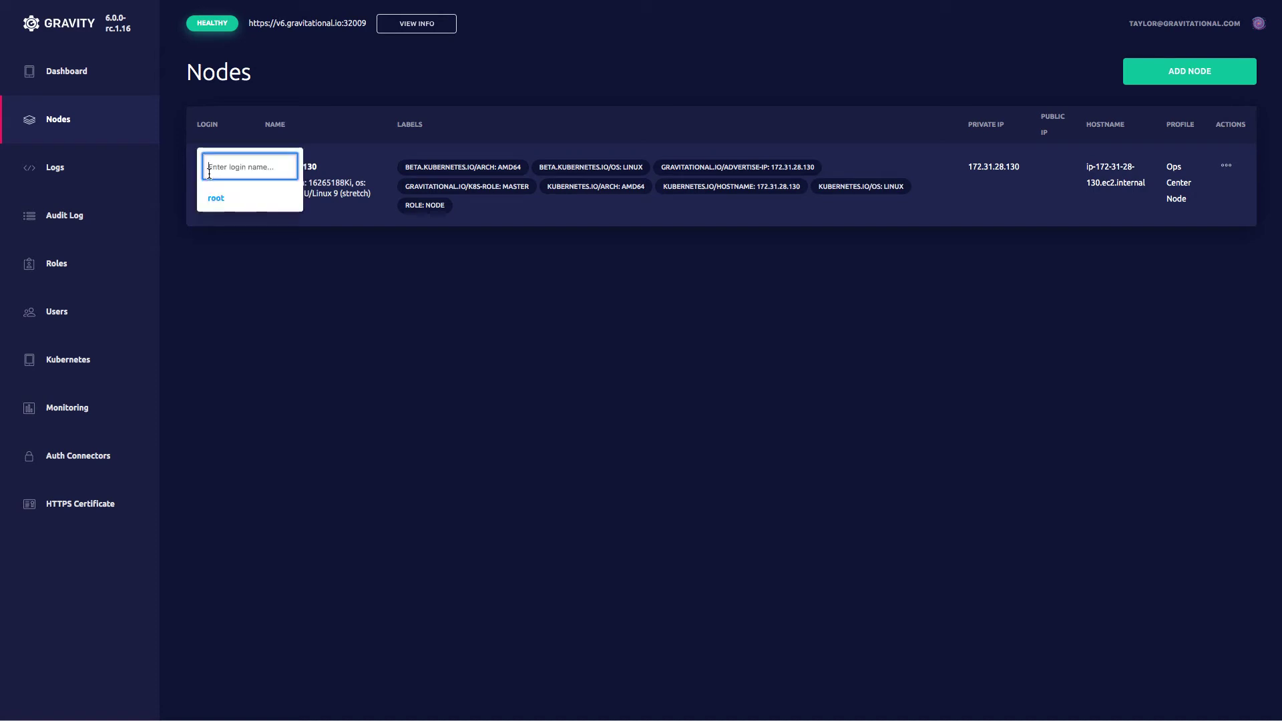
{"action": "left_click", "coordinate": [213, 198]}
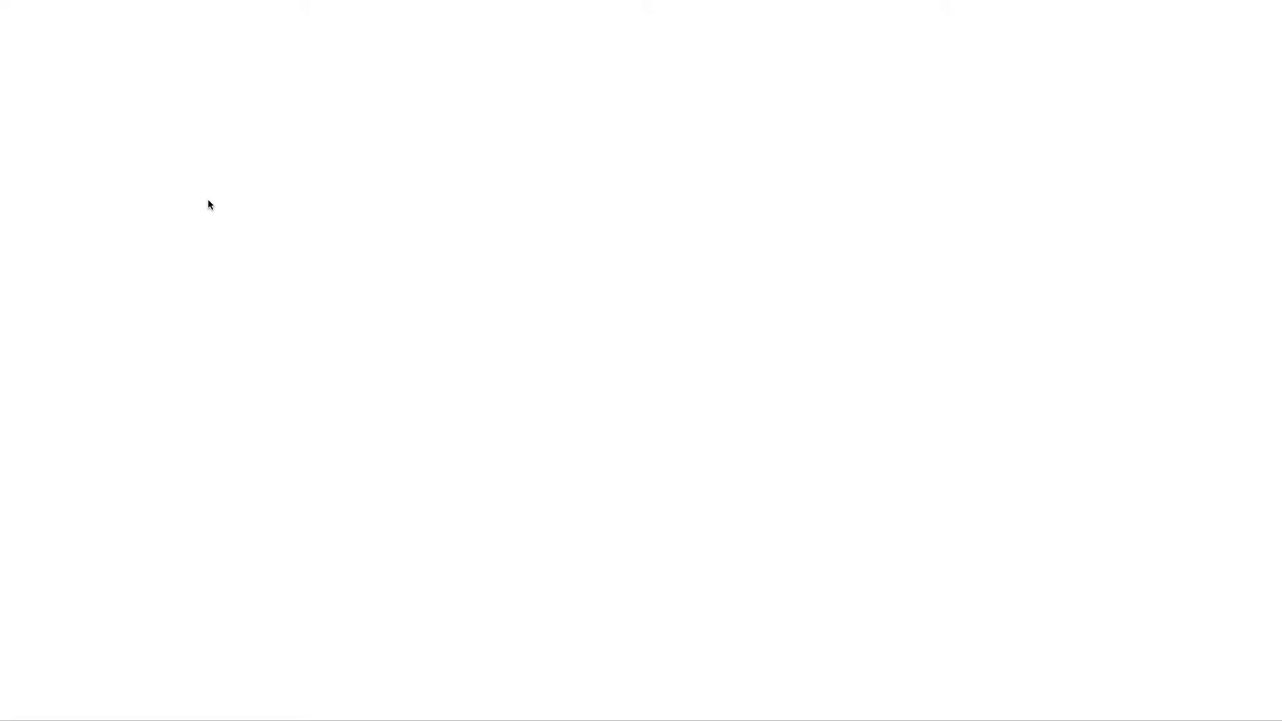
Run cd .. and ls in the node's terminal, open the SCP download form, and end the session.
{"action": "type", "text": "cd .."}
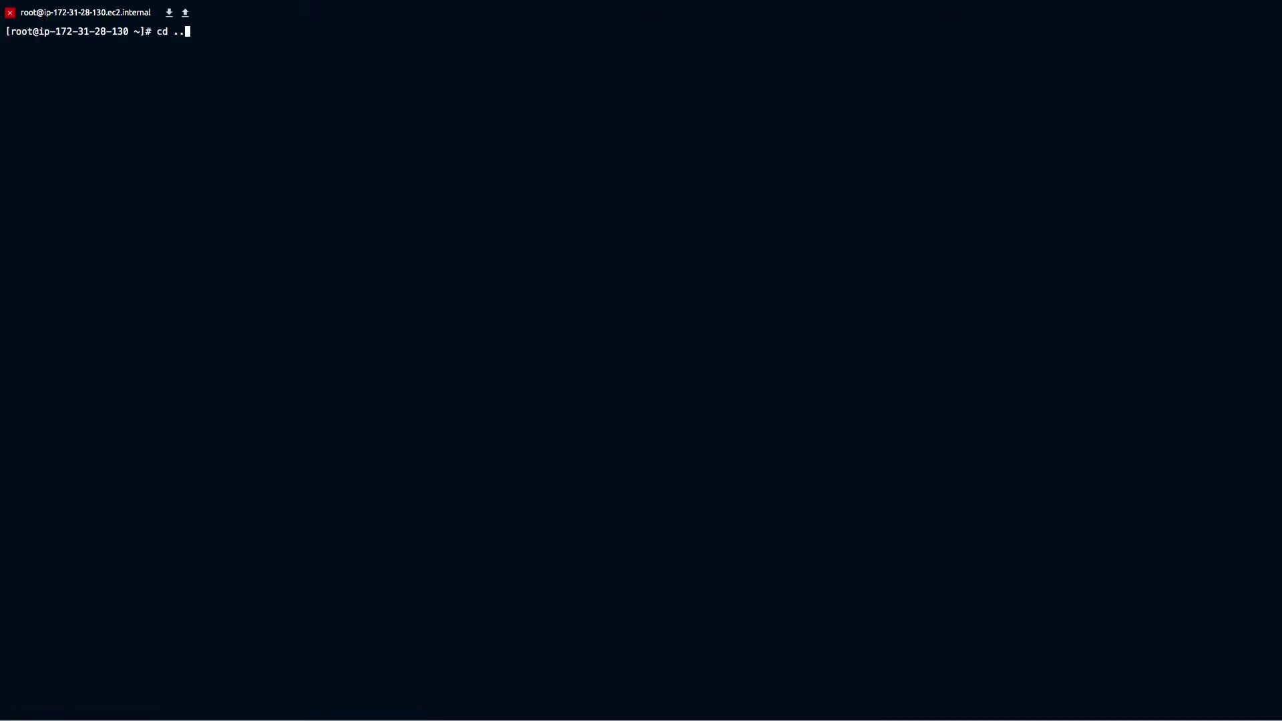
{"action": "key", "text": "Return"}
{"action": "type", "text": "ls"}
{"action": "key", "text": "Return"}
{"action": "left_click", "coordinate": [169, 13]}
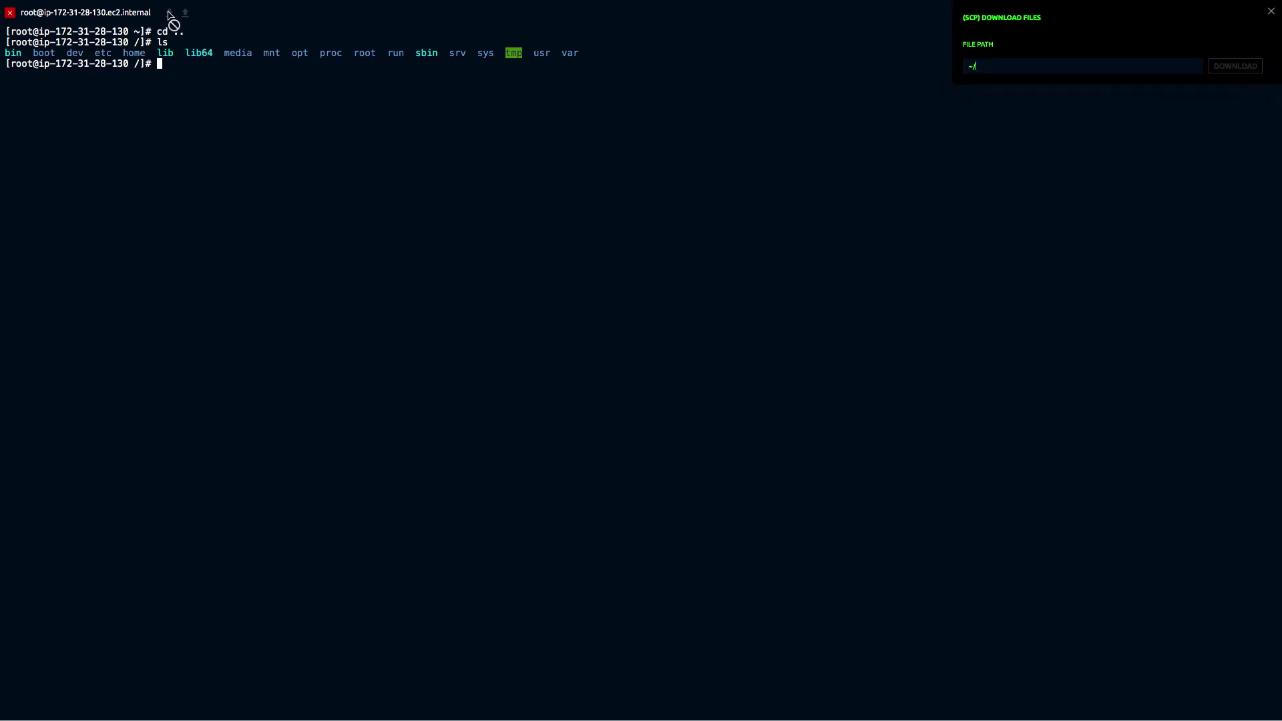
{"action": "left_click", "coordinate": [10, 14]}
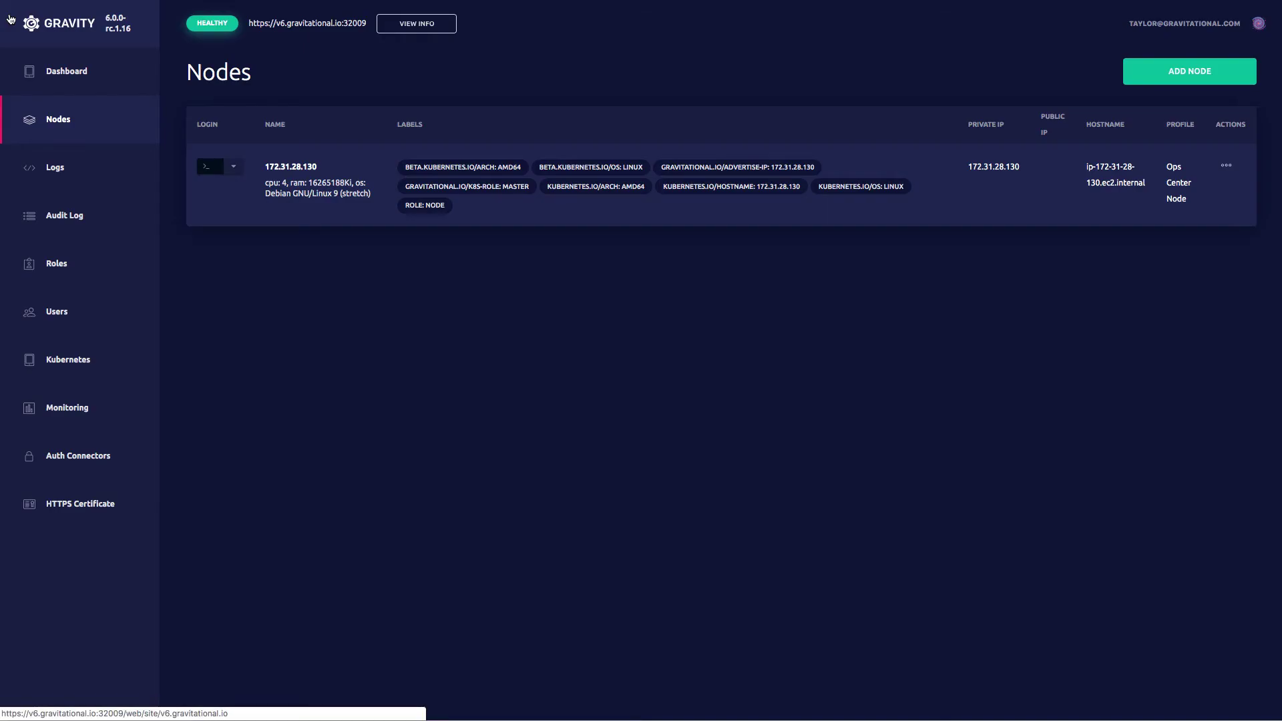
Open the cluster's logs and view the log forwarder settings without creating a forwarder.
{"action": "left_click", "coordinate": [53, 167]}
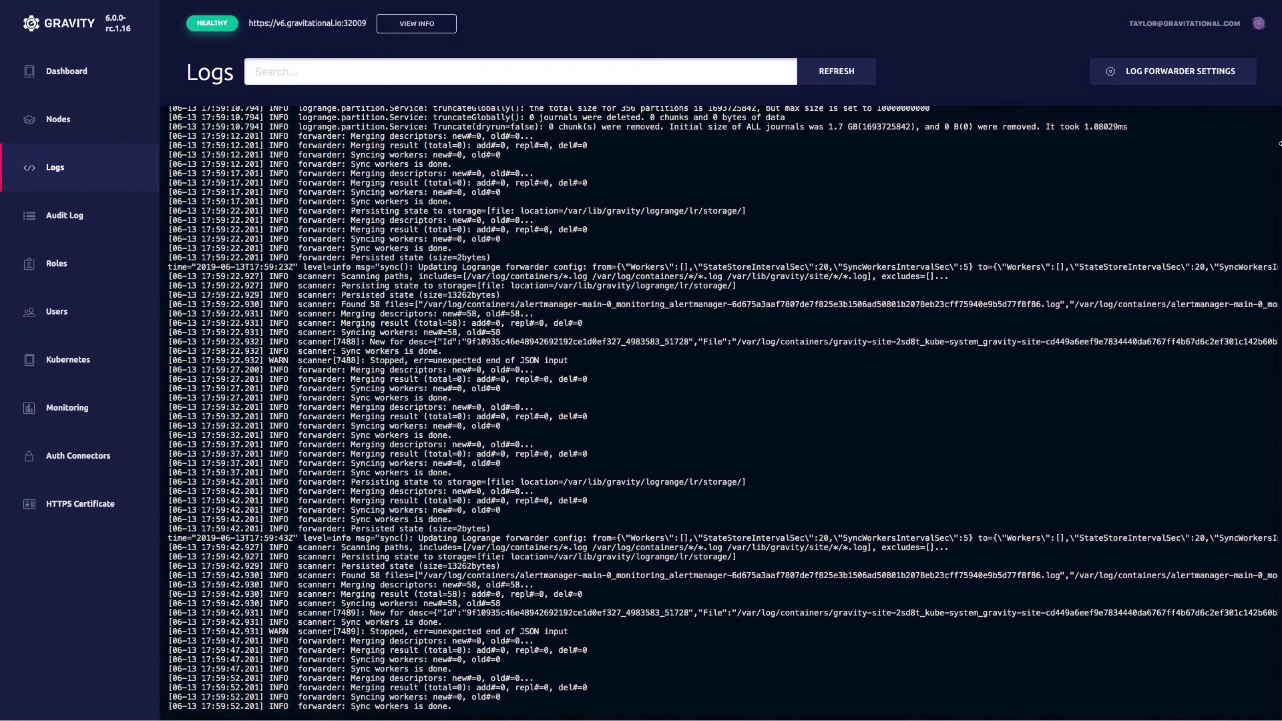
{"action": "left_click", "coordinate": [1160, 82]}
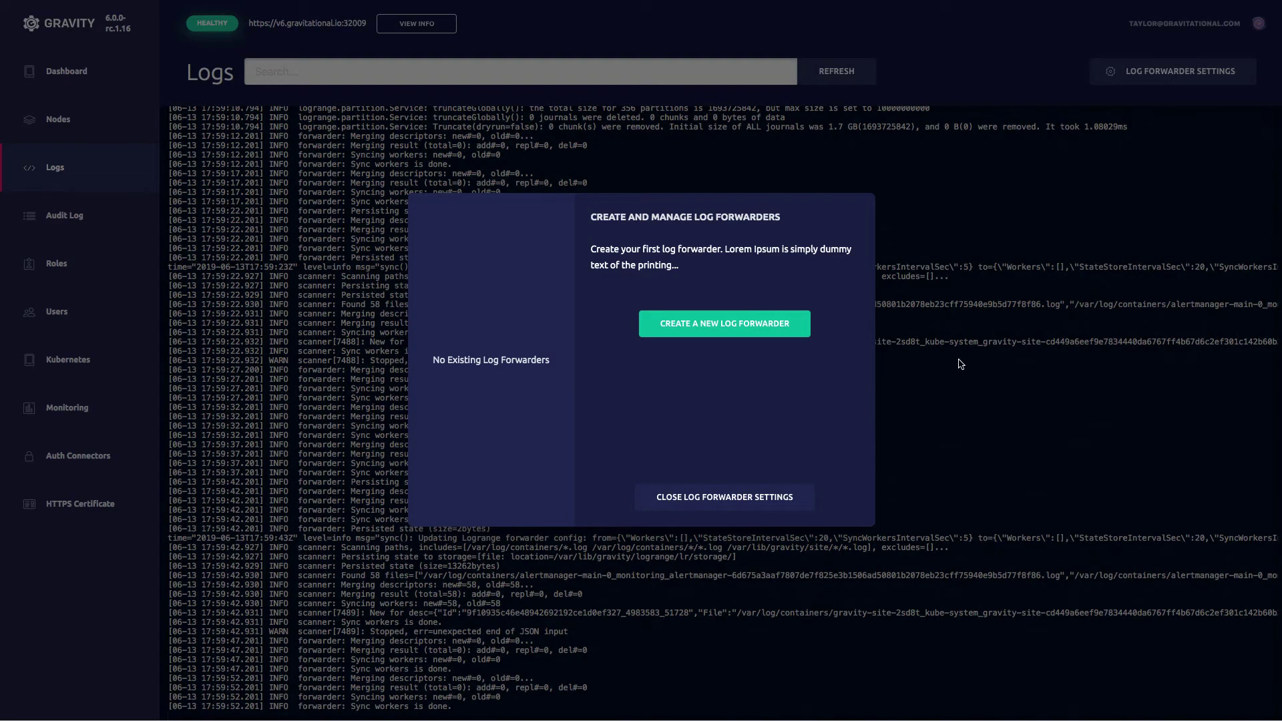
{"action": "left_click", "coordinate": [759, 500]}
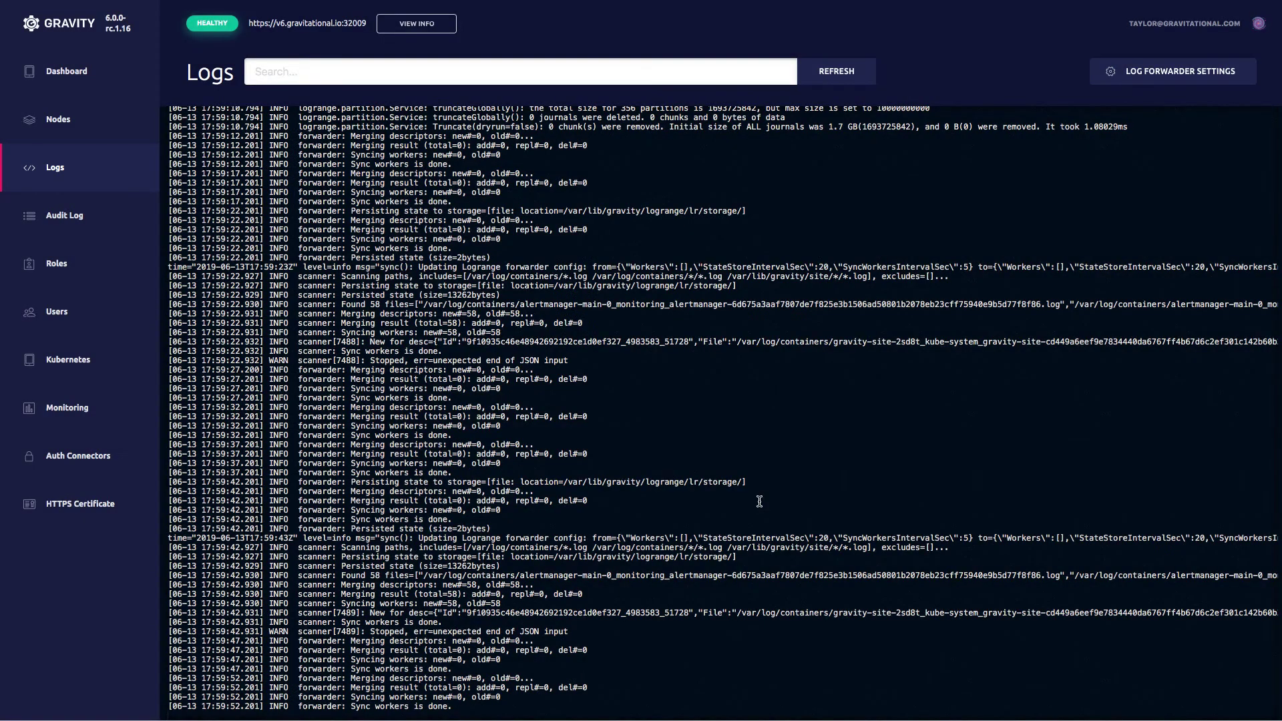
Search the cluster logs for "scanner".
{"action": "left_click", "coordinate": [340, 82]}
{"action": "type", "text": "scanner"}
{"action": "key", "text": "Return"}
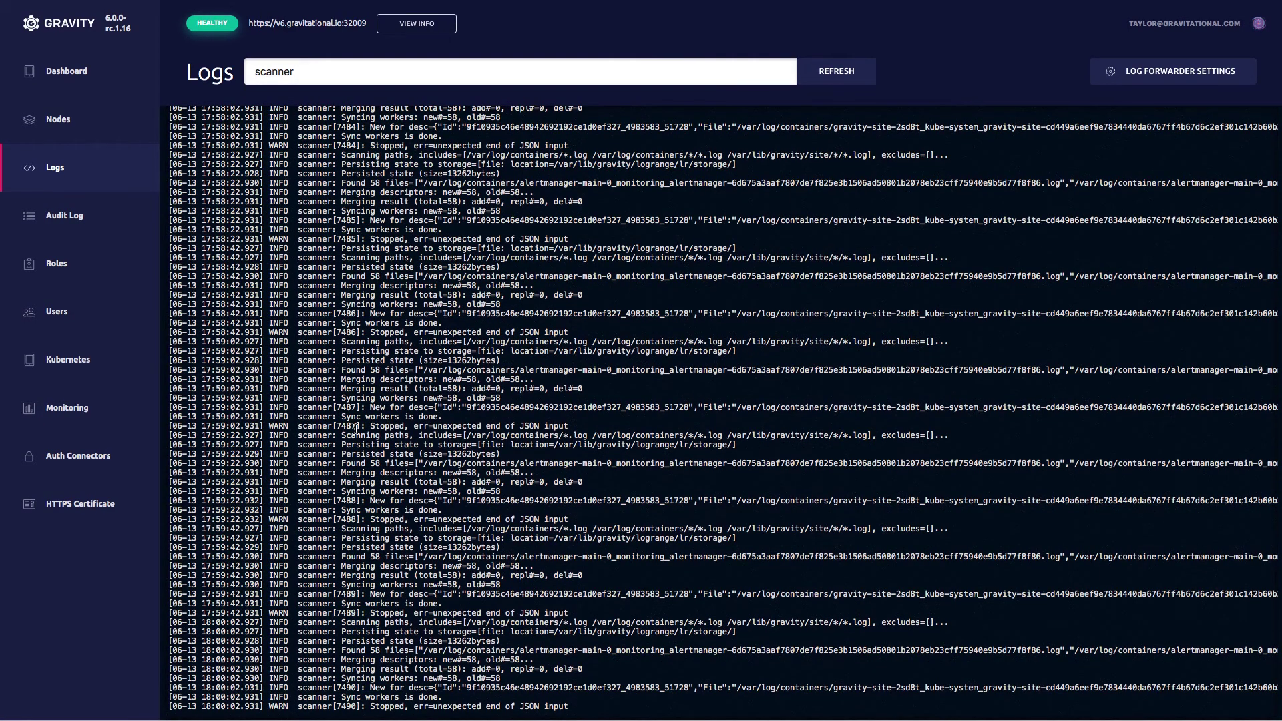
Play back the most recently ended terminal session from the audit log and close the recording.
{"action": "left_click", "coordinate": [70, 222]}
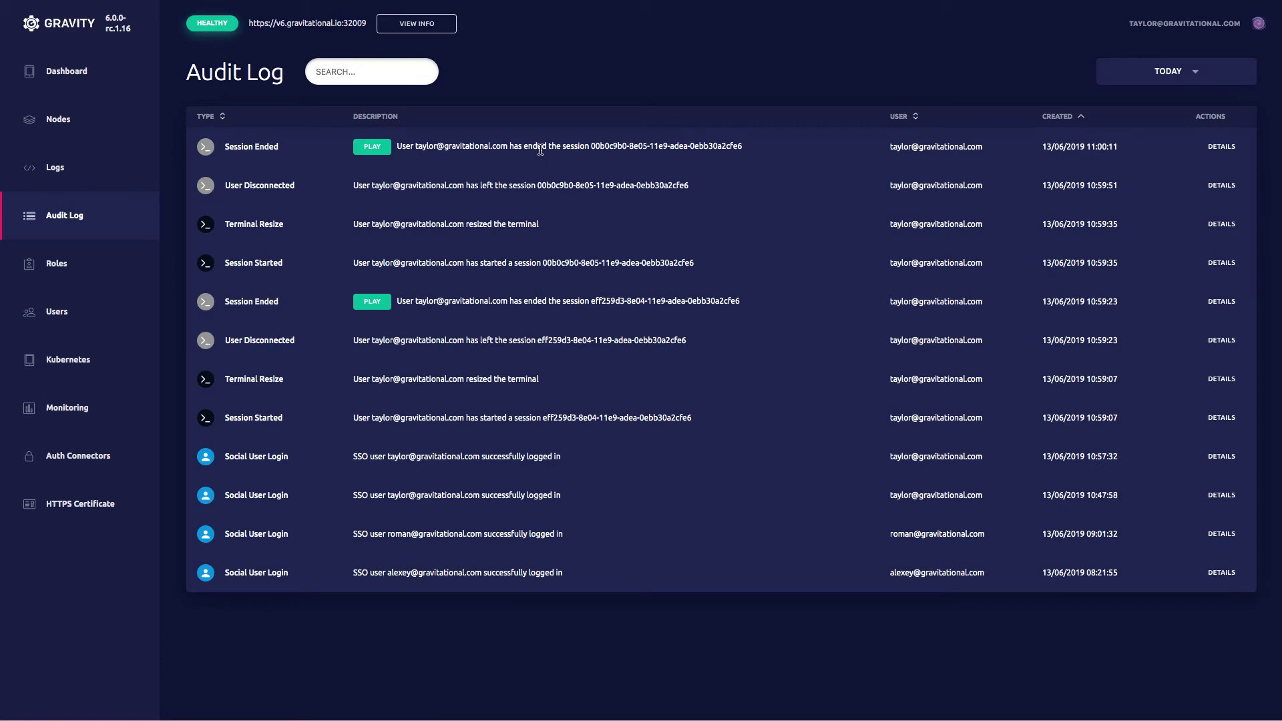
{"action": "left_click", "coordinate": [376, 148]}
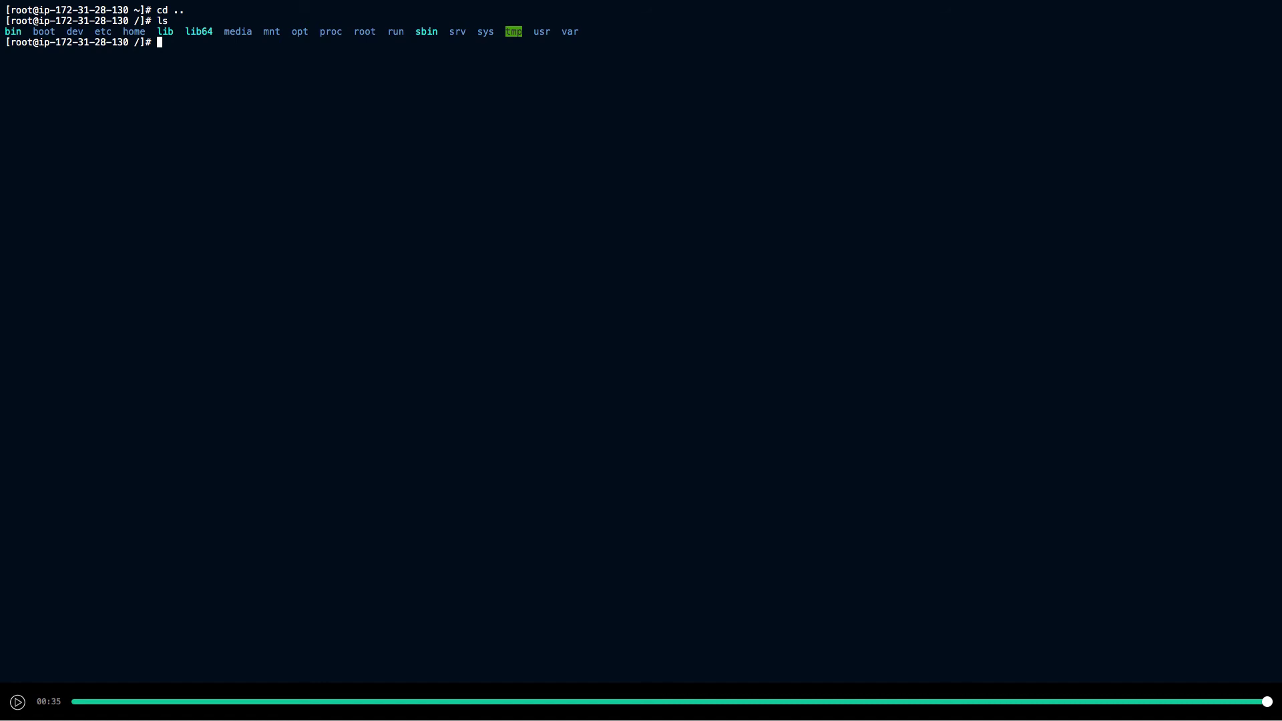
{"action": "key", "text": "super+w"}
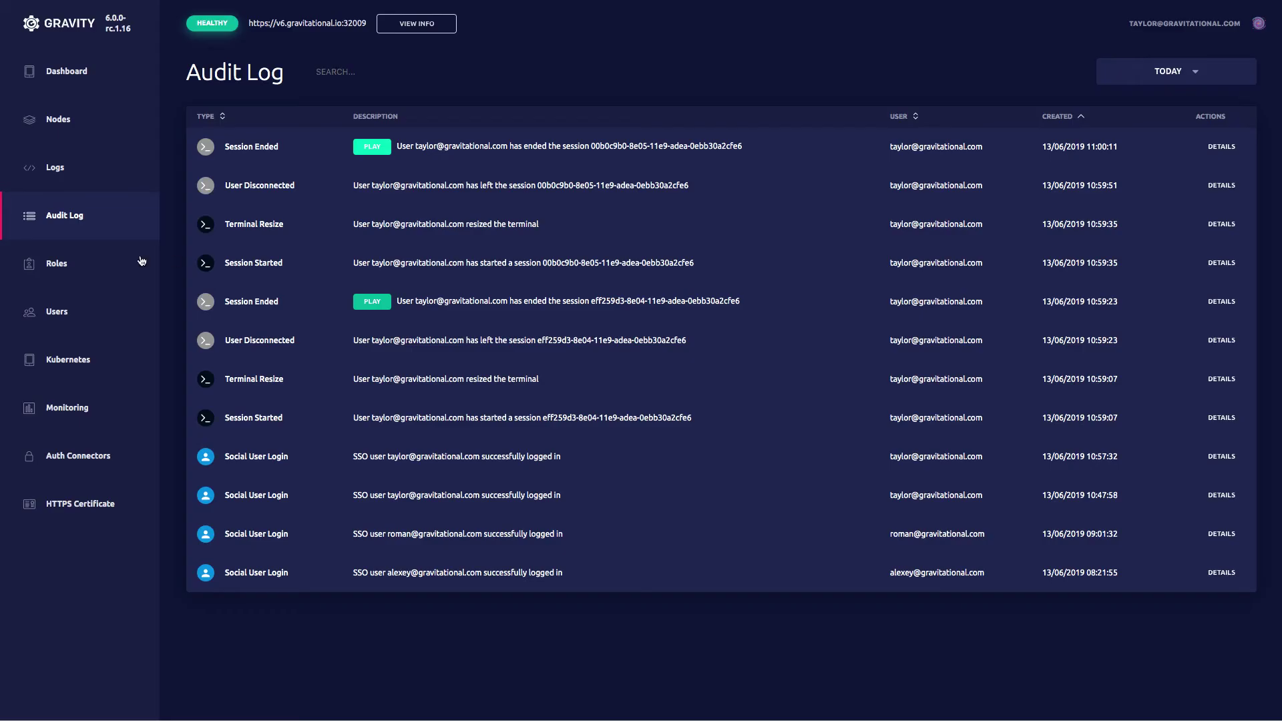
View the cluster's roles and users, and open its Kubernetes resources for the default namespace.
{"action": "left_click", "coordinate": [52, 265]}
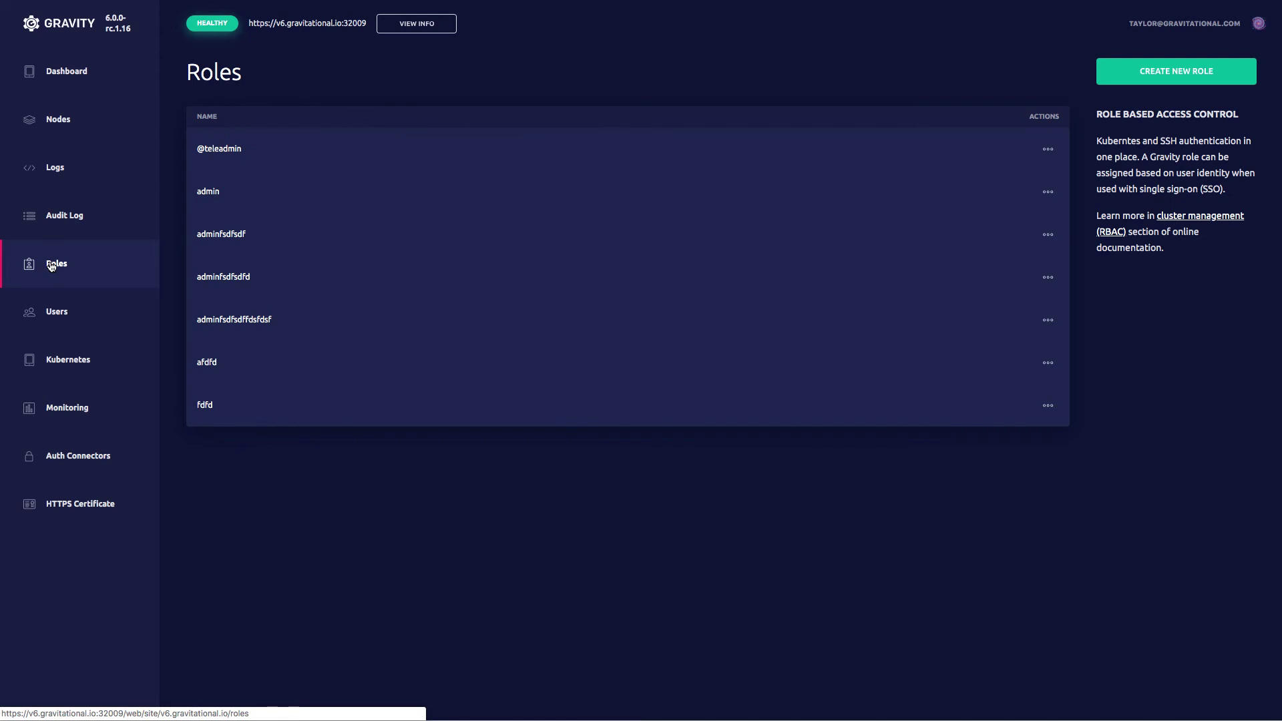
{"action": "left_click", "coordinate": [51, 320]}
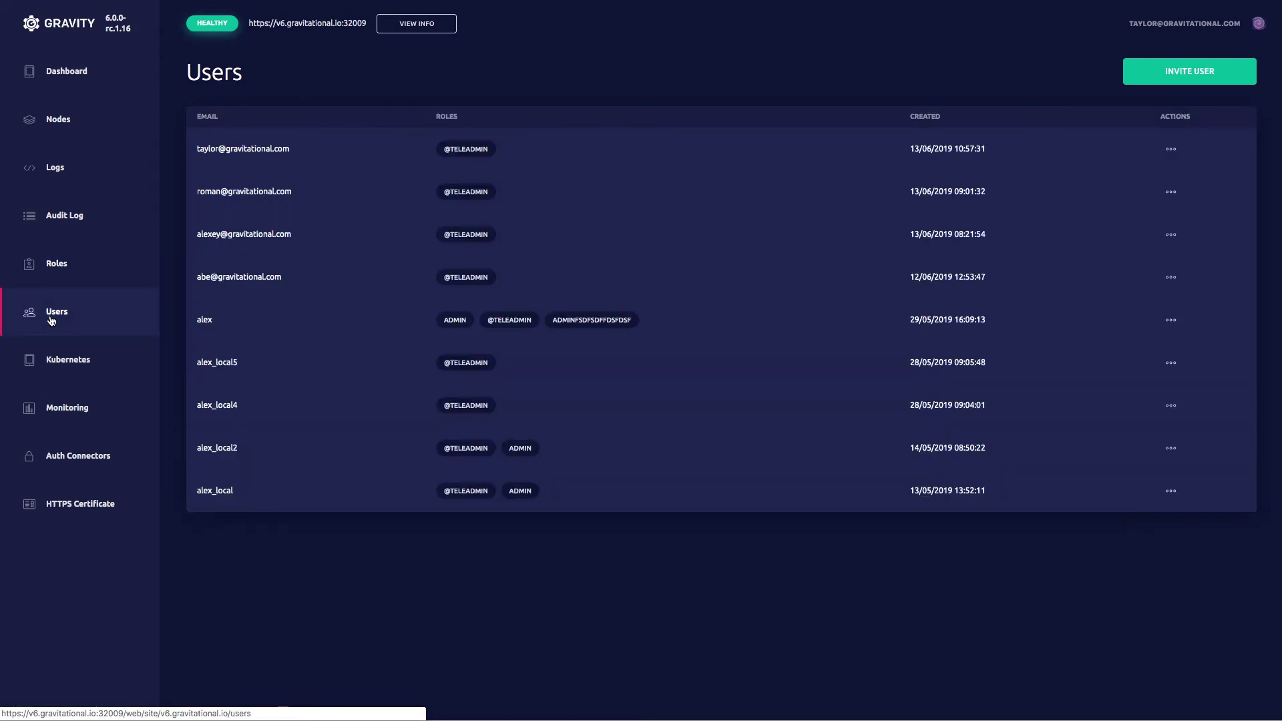
{"action": "left_click", "coordinate": [62, 362]}
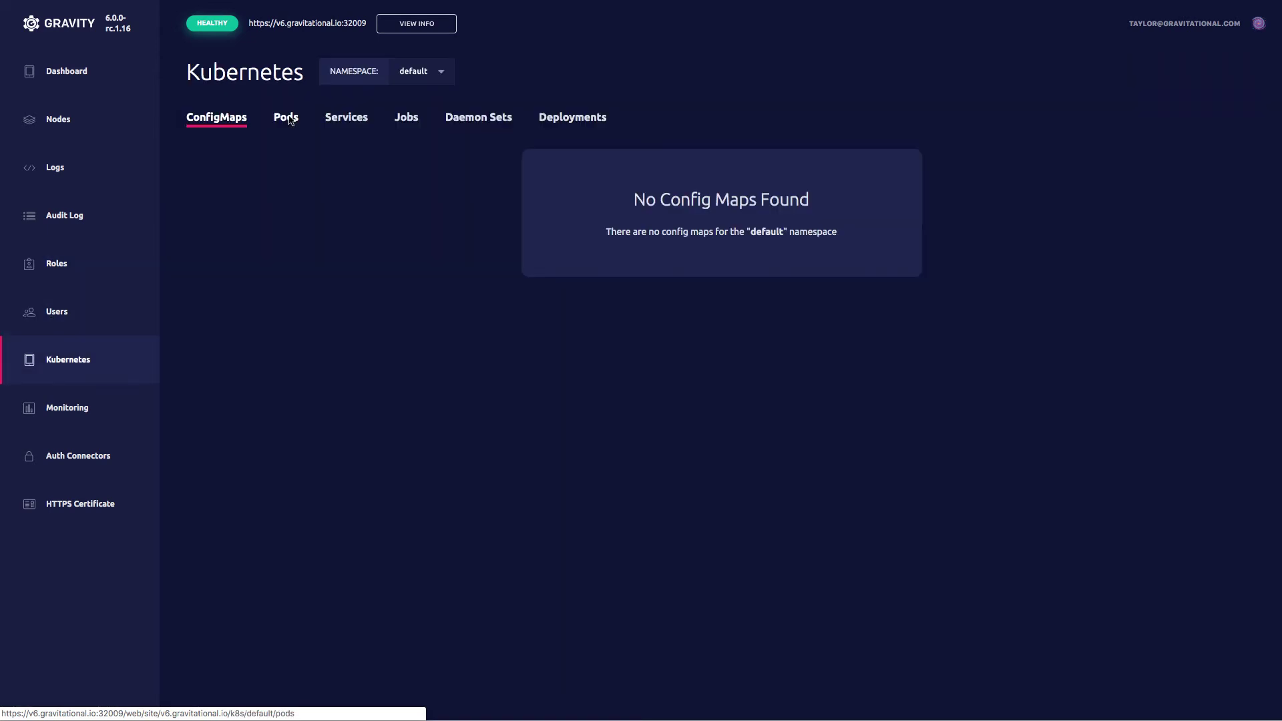
Switch the Kubernetes namespace to kube-system and browse its config maps, pods, services, jobs, daemon sets and deployments.
{"action": "left_click", "coordinate": [443, 73]}
{"action": "left_click", "coordinate": [424, 145]}
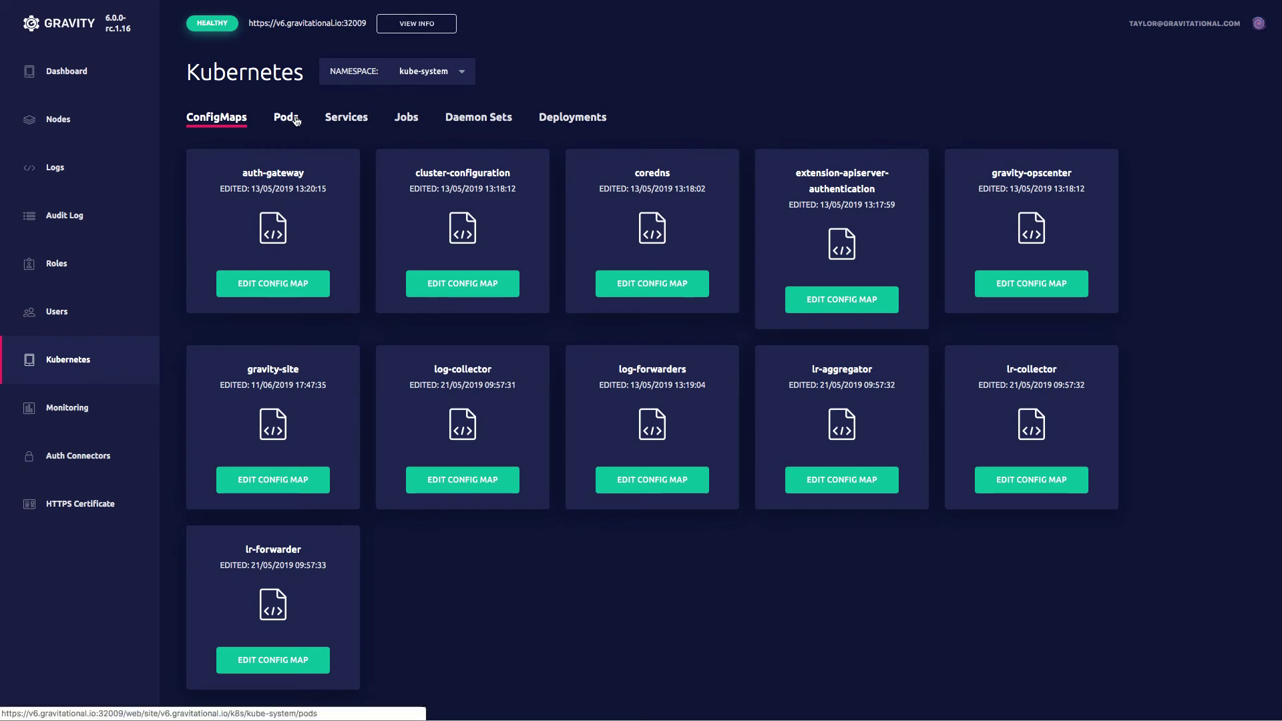
{"action": "left_click", "coordinate": [294, 120]}
{"action": "left_click", "coordinate": [339, 122]}
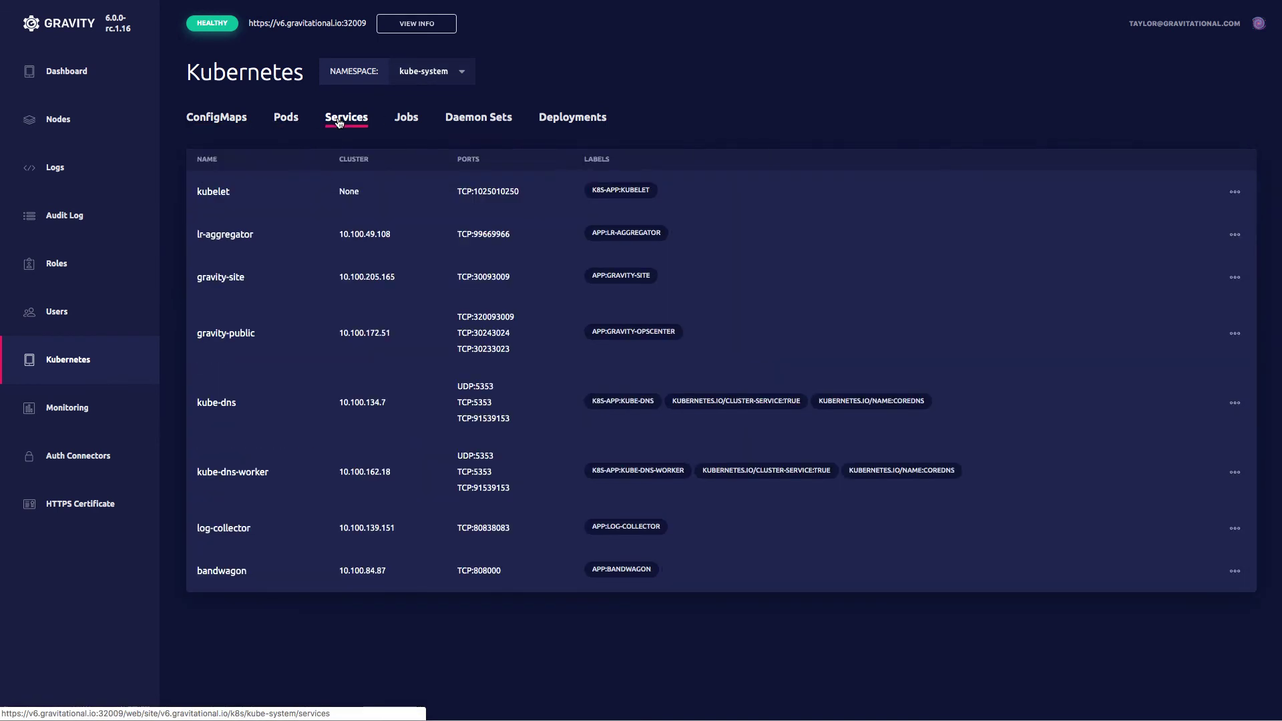
{"action": "left_click", "coordinate": [414, 123]}
{"action": "left_click", "coordinate": [478, 120]}
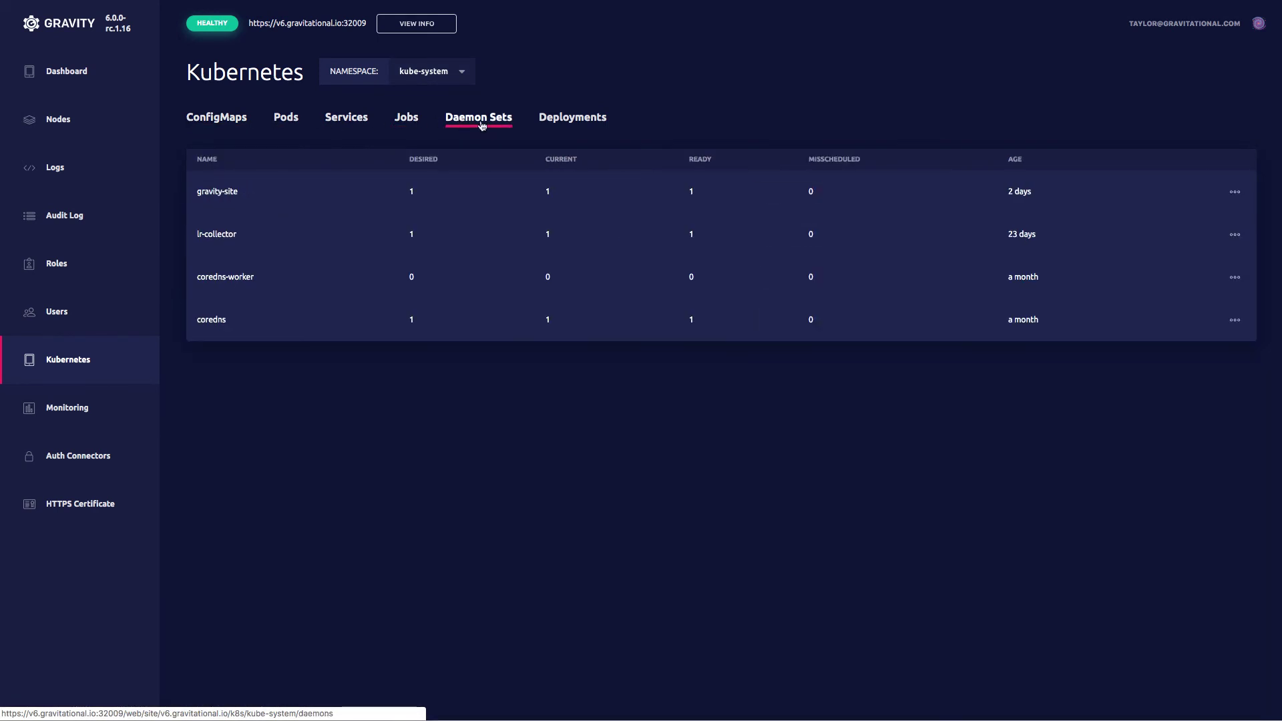
{"action": "left_click", "coordinate": [573, 121]}
{"action": "left_click", "coordinate": [346, 120]}
Open a root SSH terminal in the lr-aggregator container from the kube-system pods list and close the session.
{"action": "left_click", "coordinate": [283, 120]}
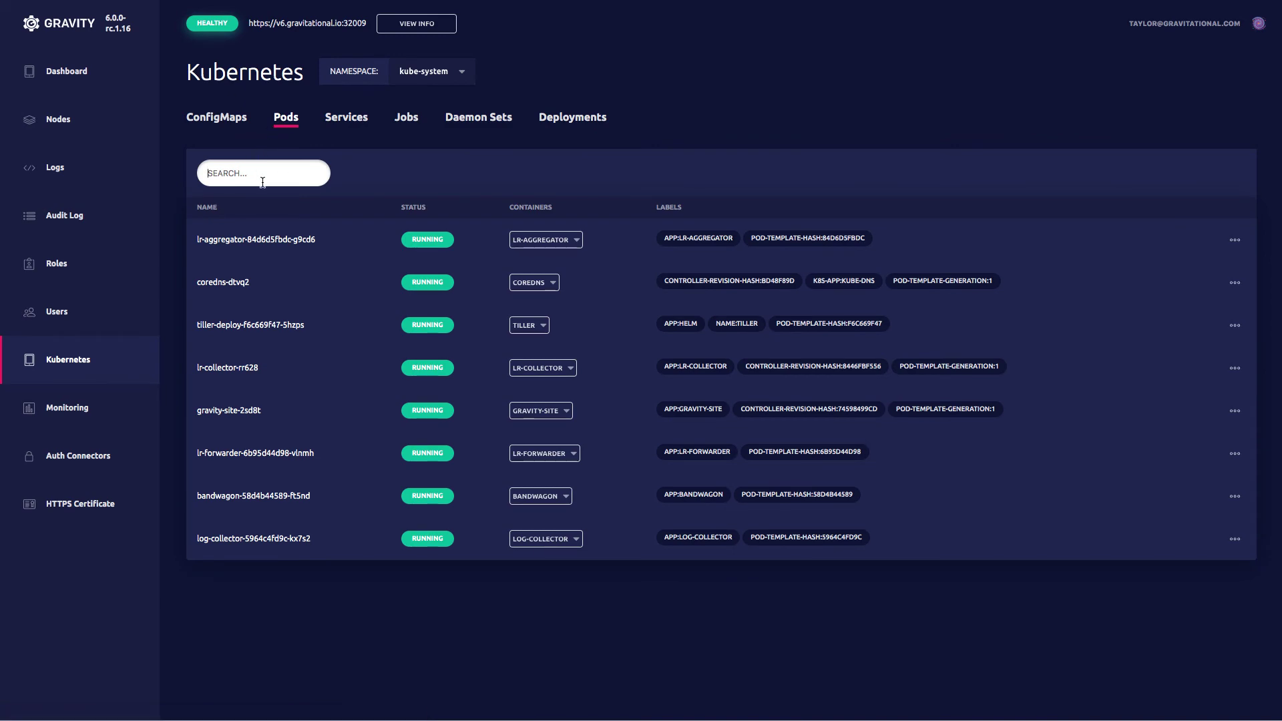
{"action": "left_click", "coordinate": [581, 240]}
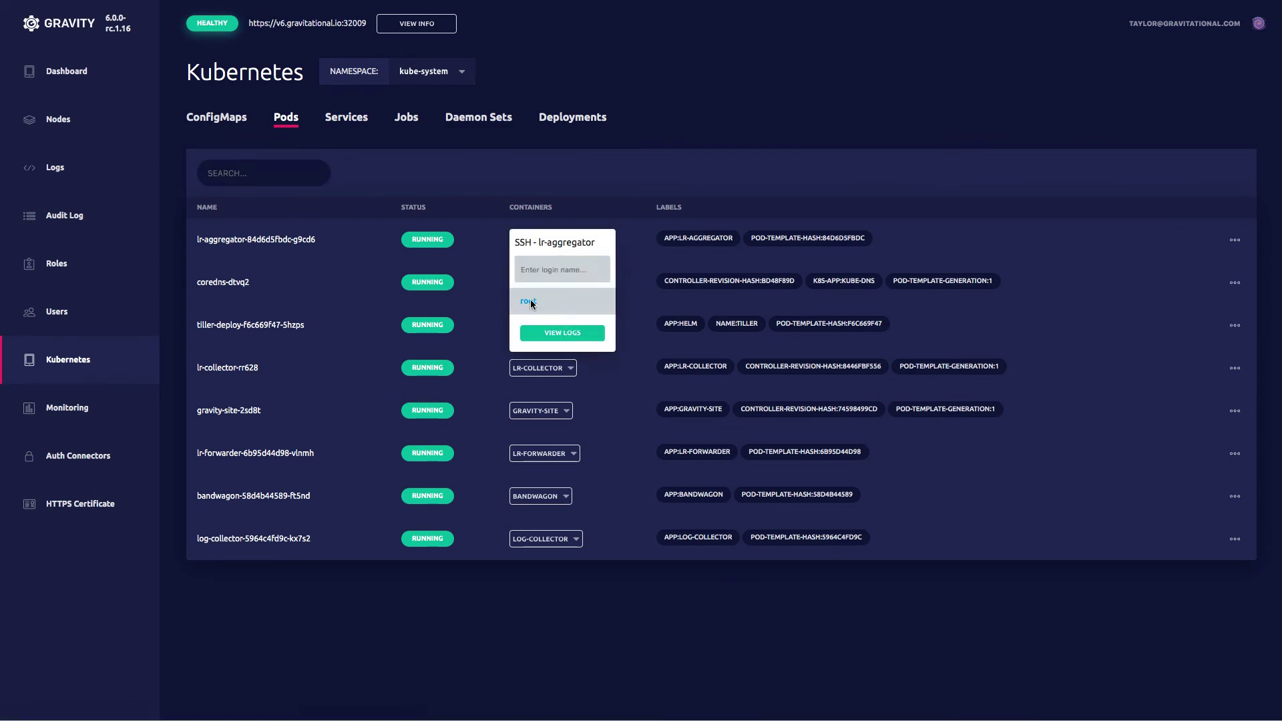
{"action": "left_click", "coordinate": [530, 300]}
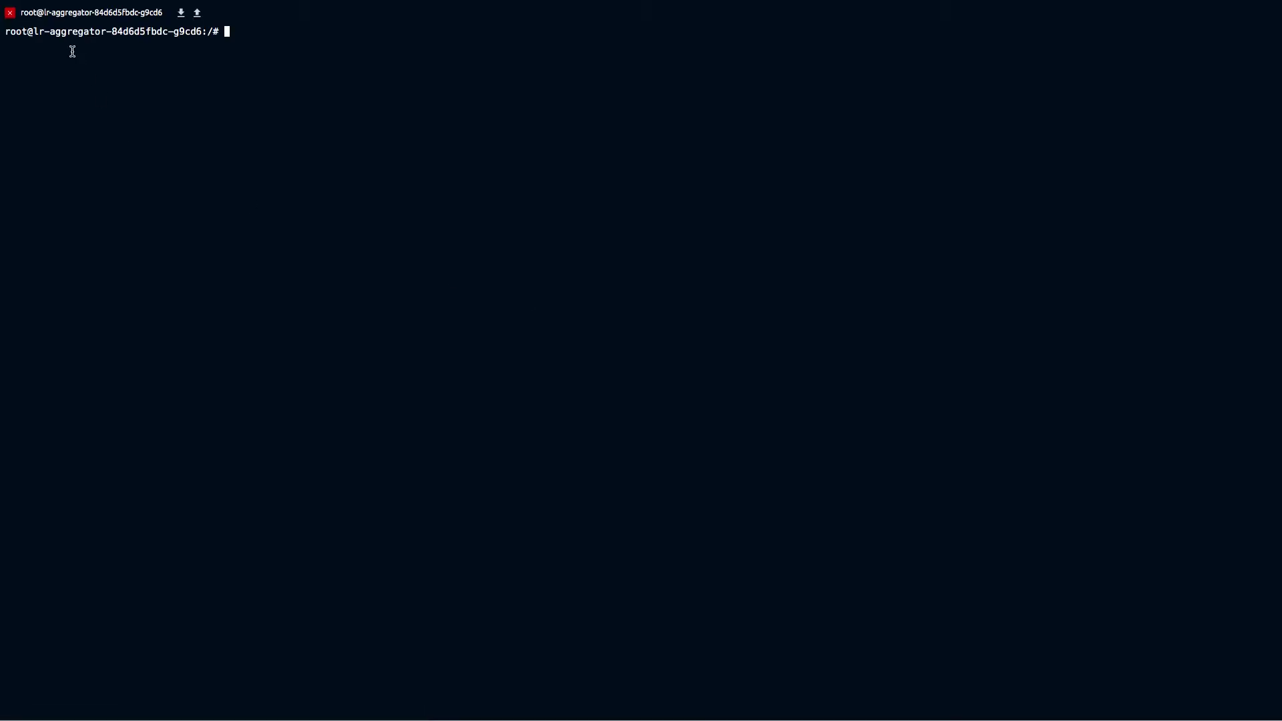
{"action": "left_click", "coordinate": [9, 14]}
{"action": "left_click", "coordinate": [279, 597]}
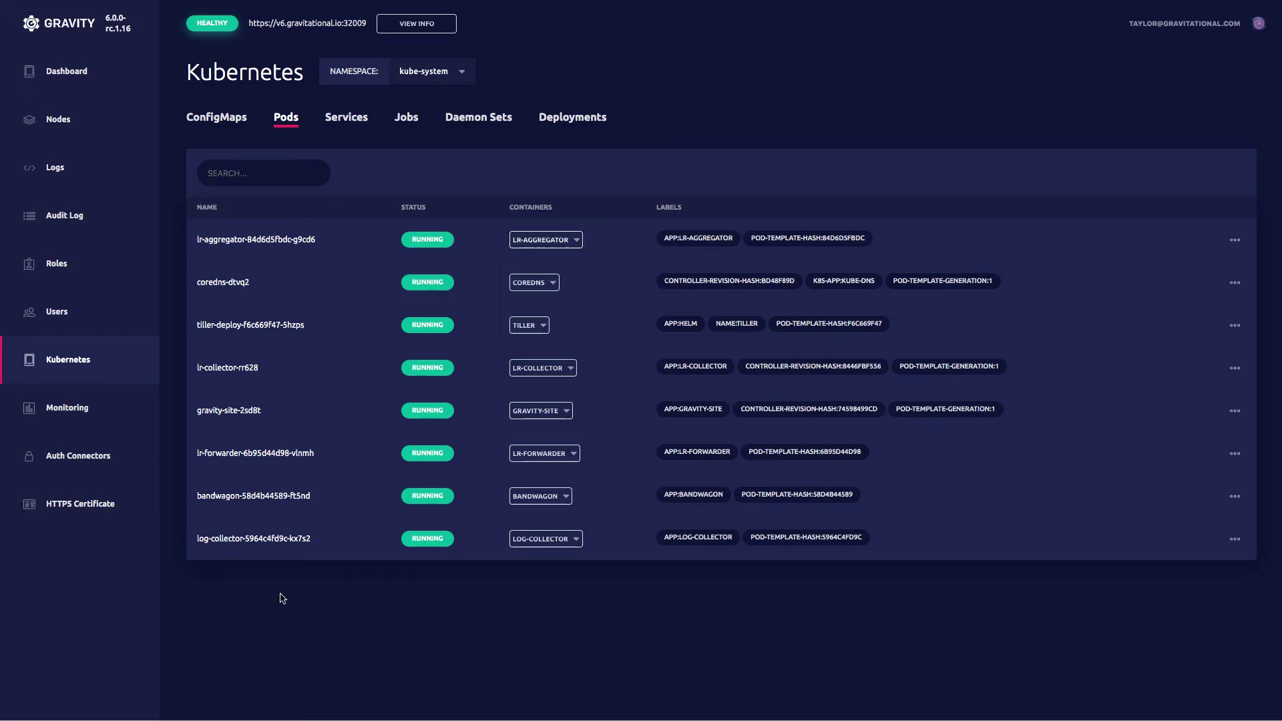
Review the cluster's CPU, memory, disk and network monitoring charts.
{"action": "left_click", "coordinate": [64, 405]}
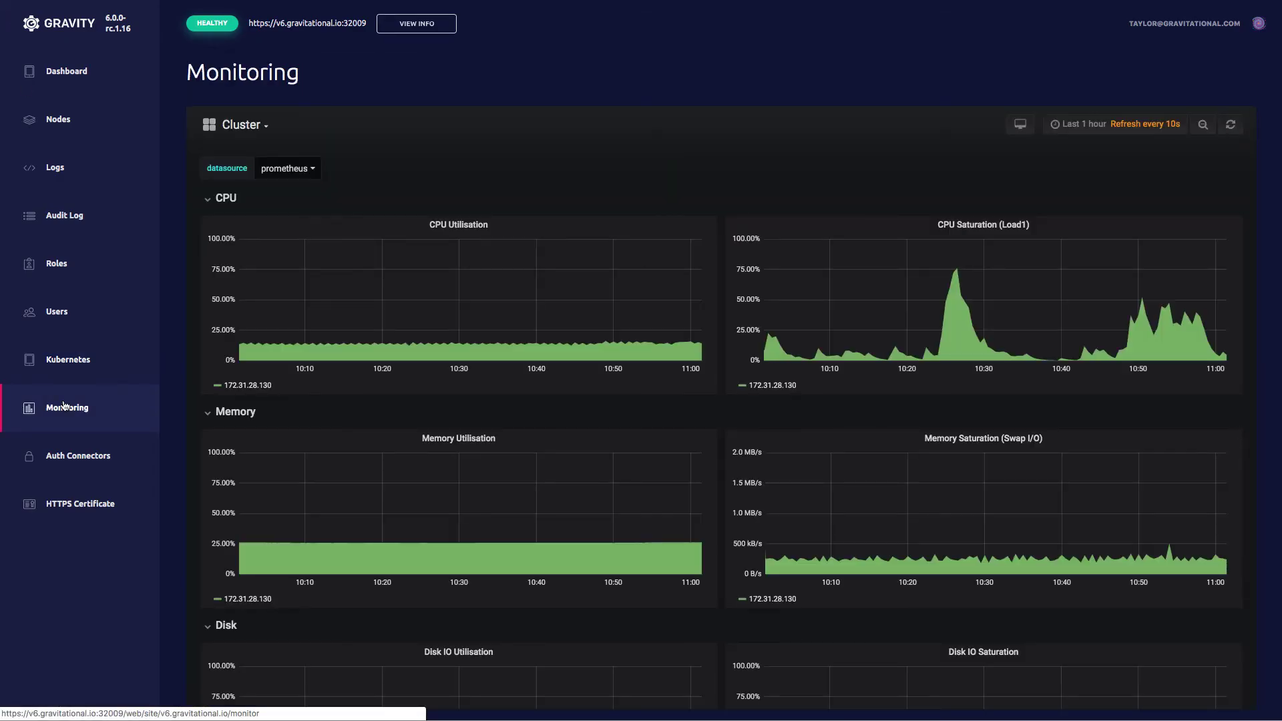
{"action": "scroll", "coordinate": [556, 401], "scroll_direction": "down", "scroll_amount": 5}
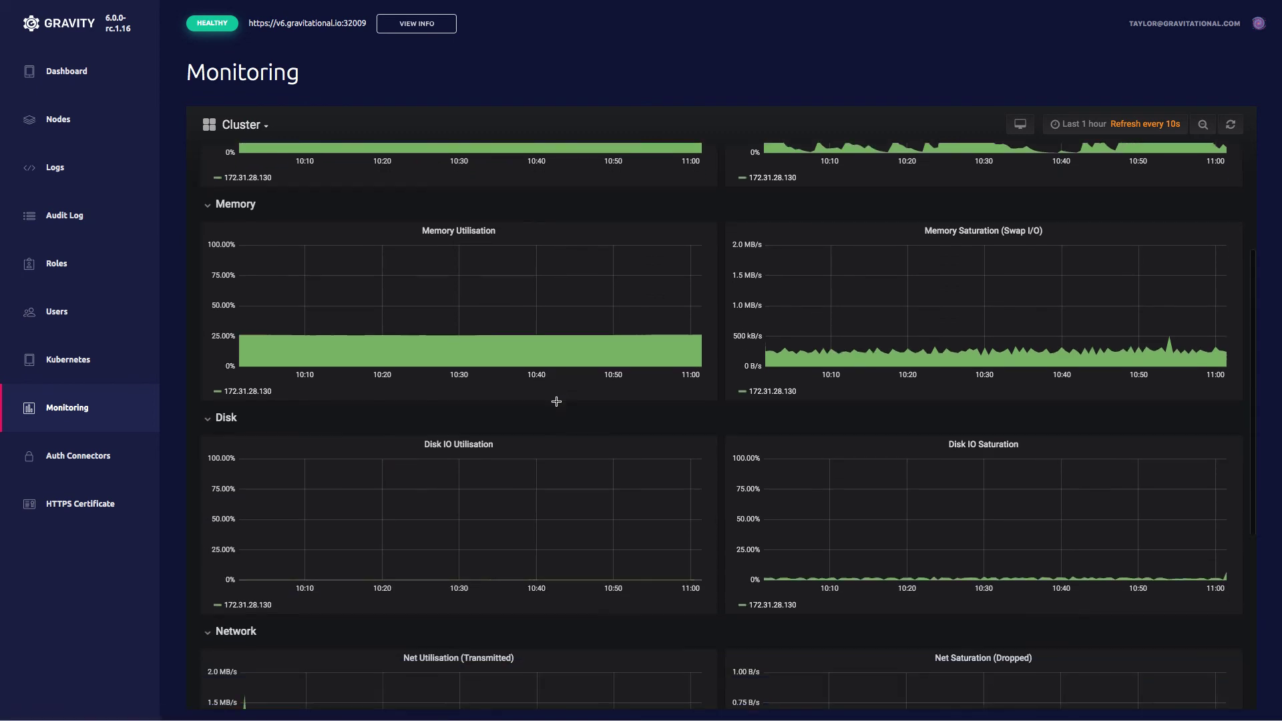
{"action": "scroll", "coordinate": [556, 401], "scroll_direction": "up", "scroll_amount": 5}
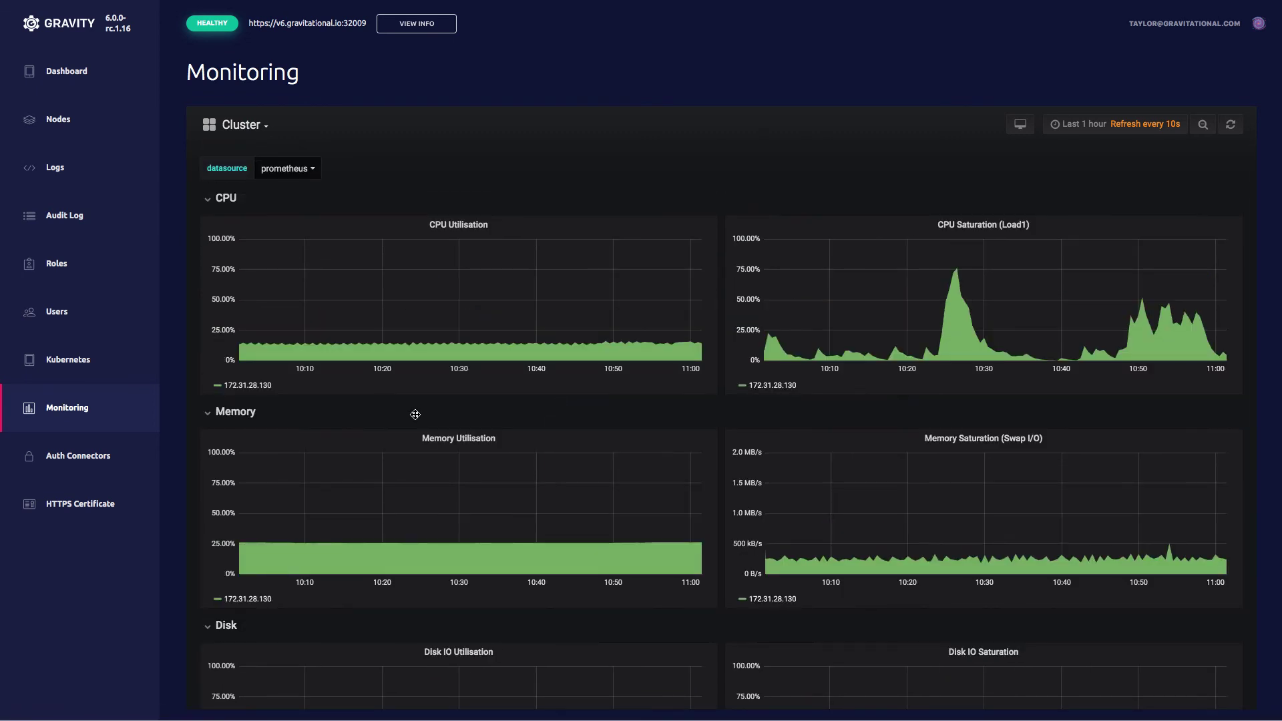
View the cluster's authentication connectors and its HTTPS certificate details.
{"action": "left_click", "coordinate": [75, 454]}
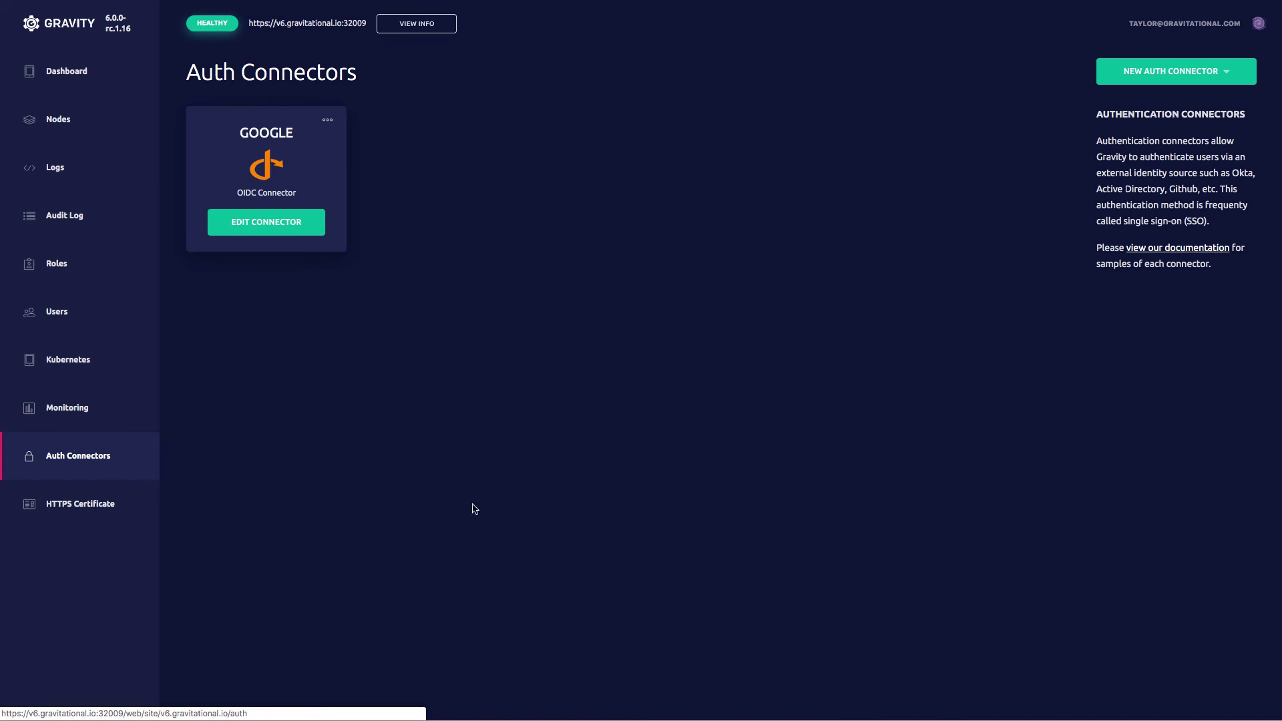
{"action": "left_click", "coordinate": [96, 502]}
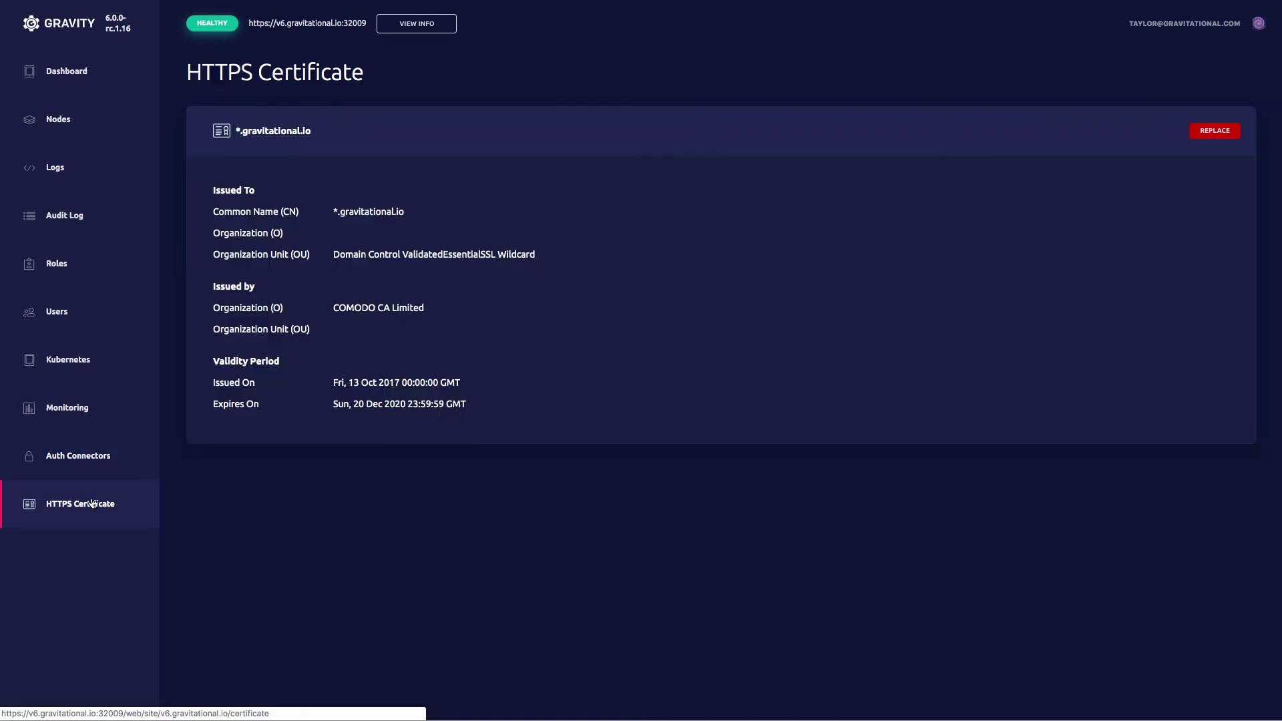
Start adding a node to the cluster with the Ops Center Node profile.
{"action": "left_click", "coordinate": [58, 117]}
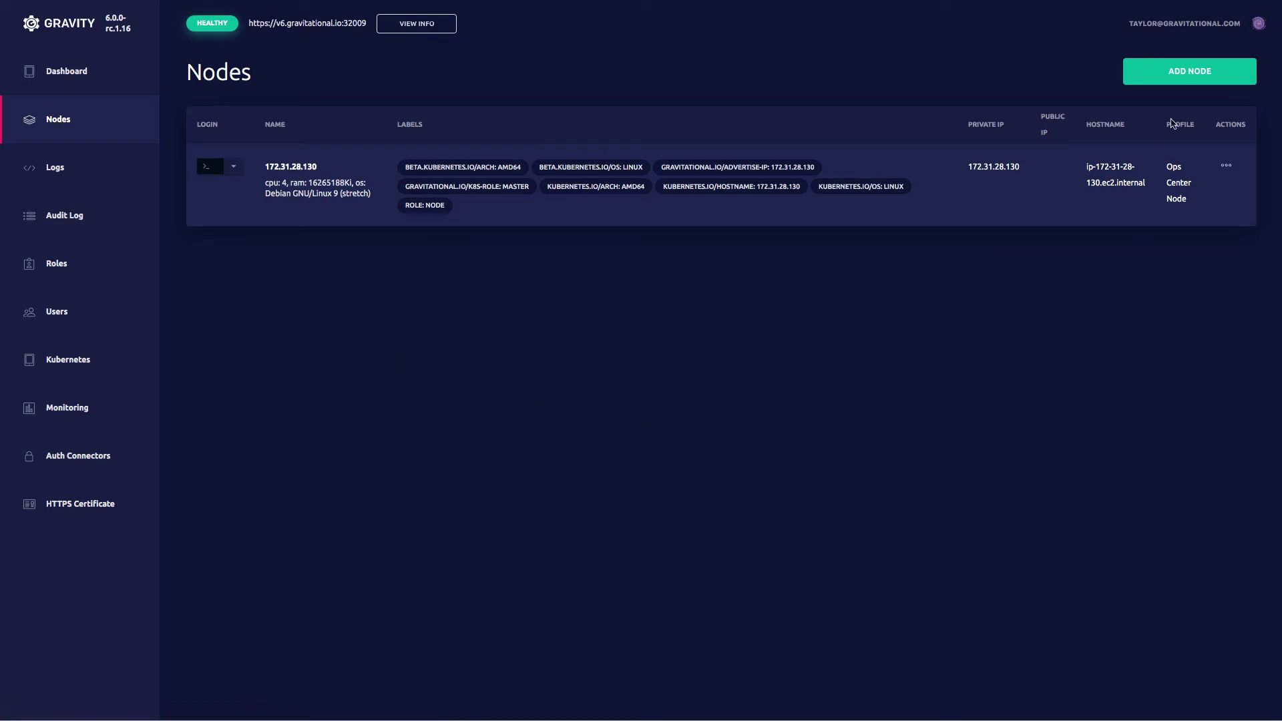
{"action": "left_click", "coordinate": [1189, 71]}
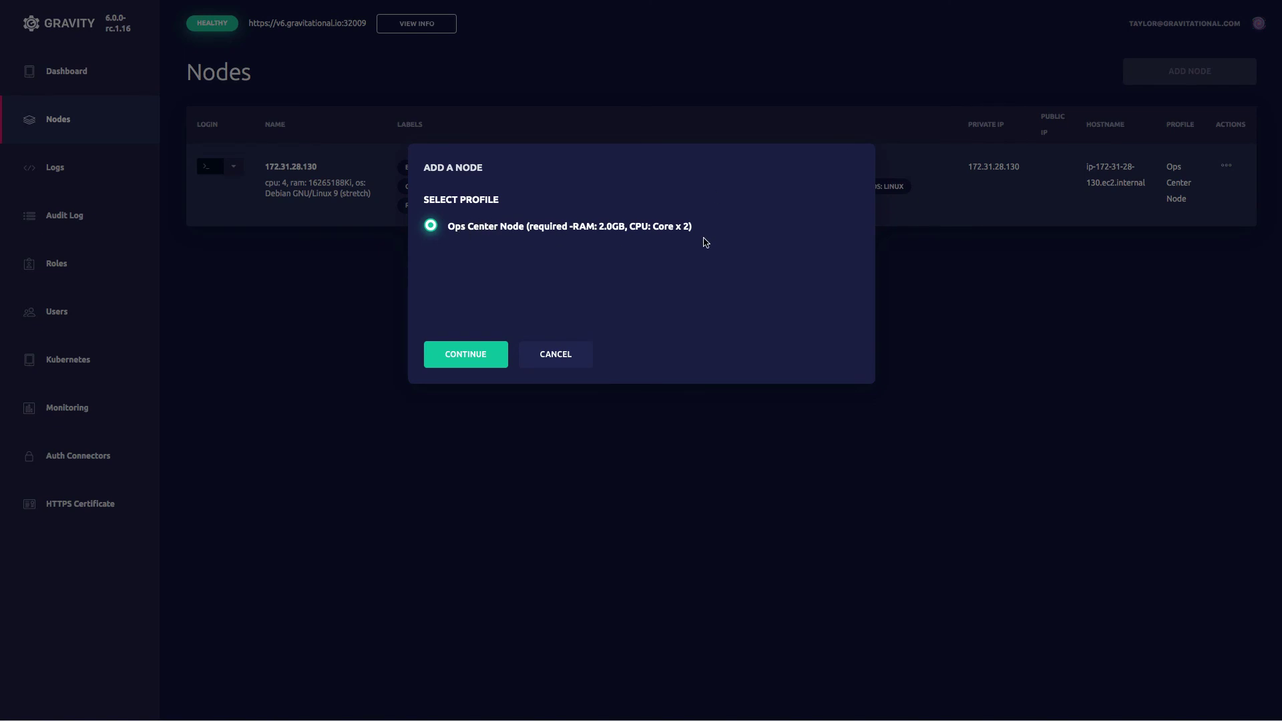
{"action": "left_click", "coordinate": [460, 355]}
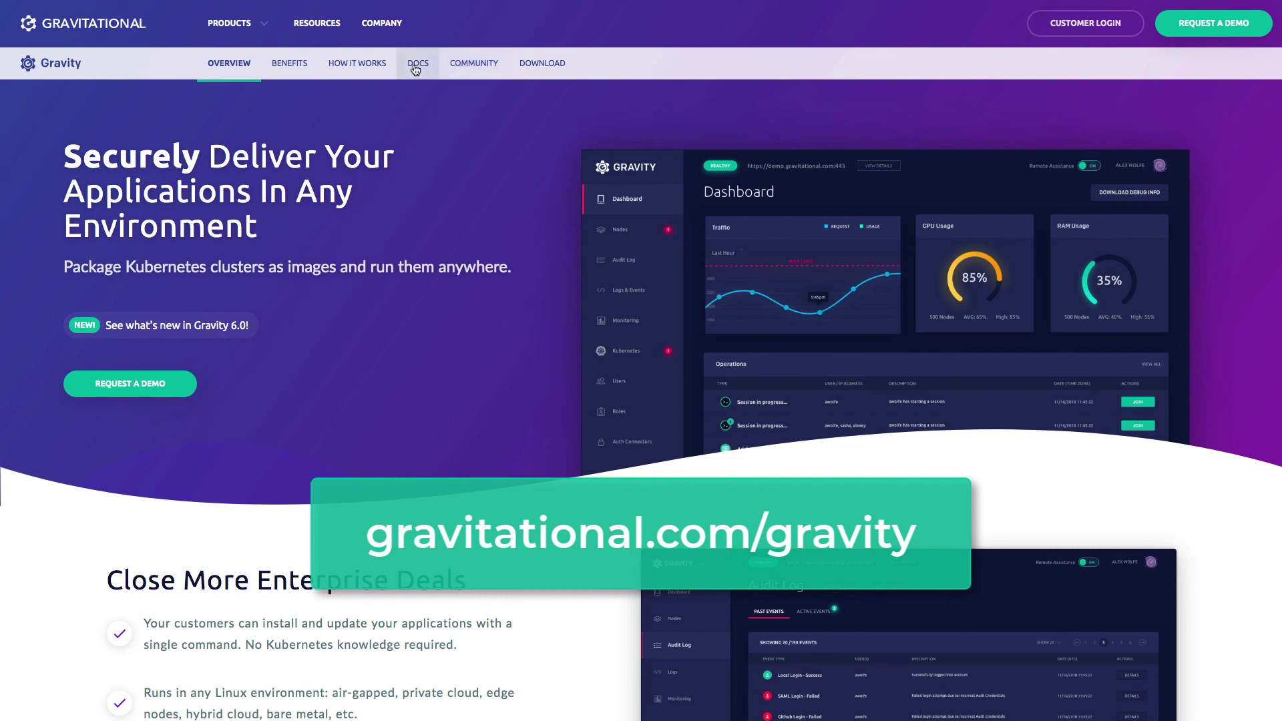
Switch to the Gravity product website and open the demo request.
{"action": "left_click", "coordinate": [1175, 33]}
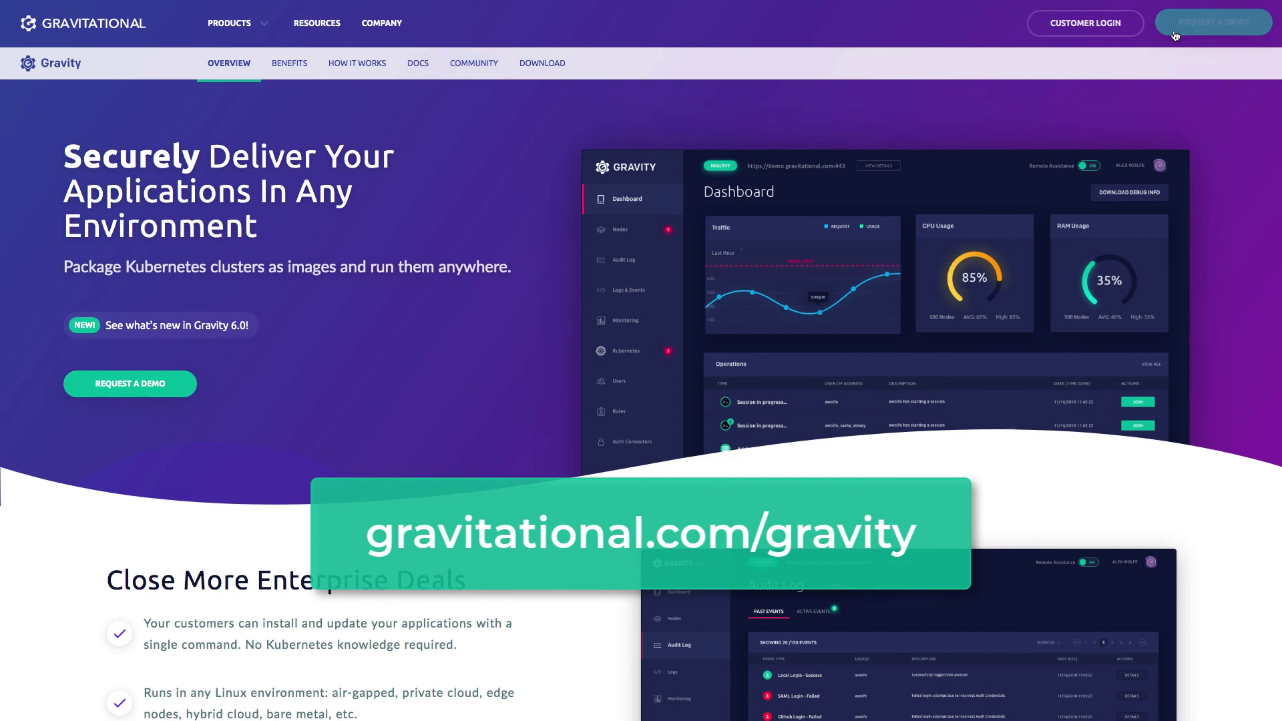